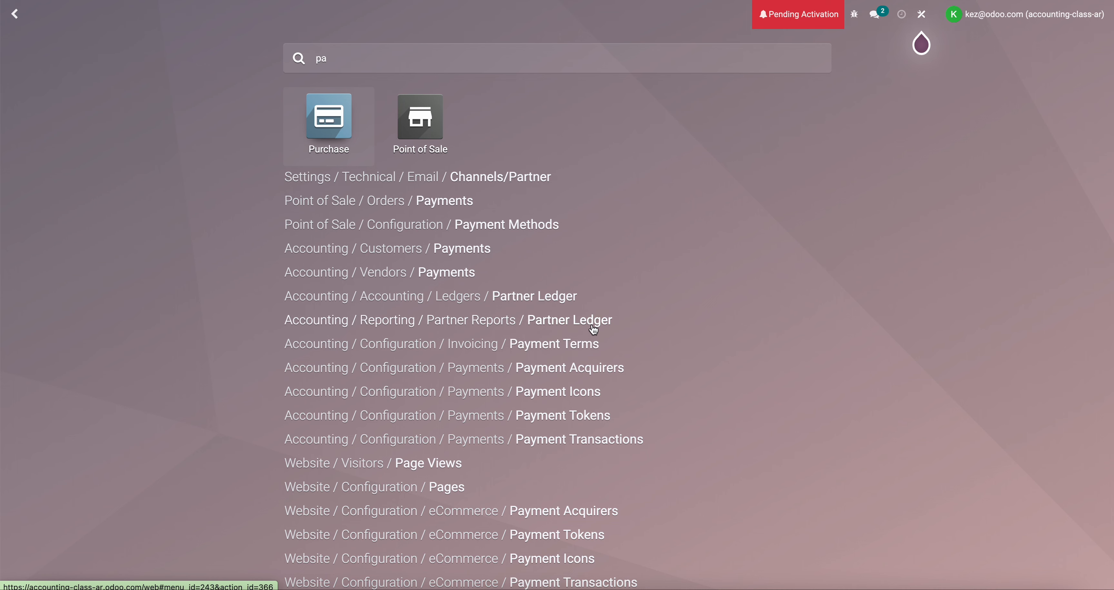
Find the payment acquirers, open Authorize.net, and review its credentials and configuration
type("yme")
left_click(560, 213)
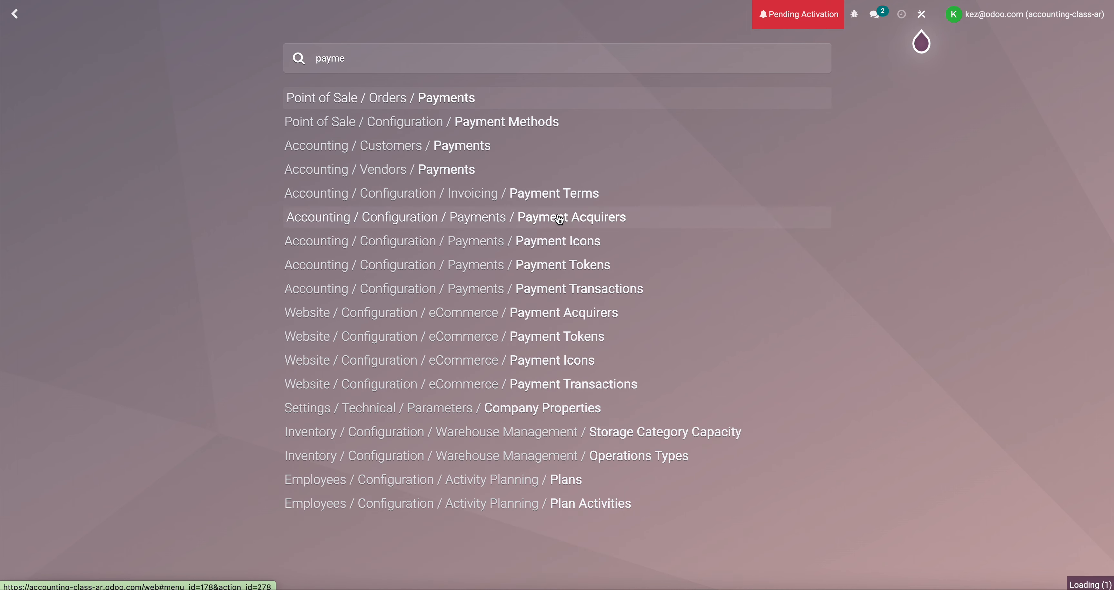
left_click(568, 190)
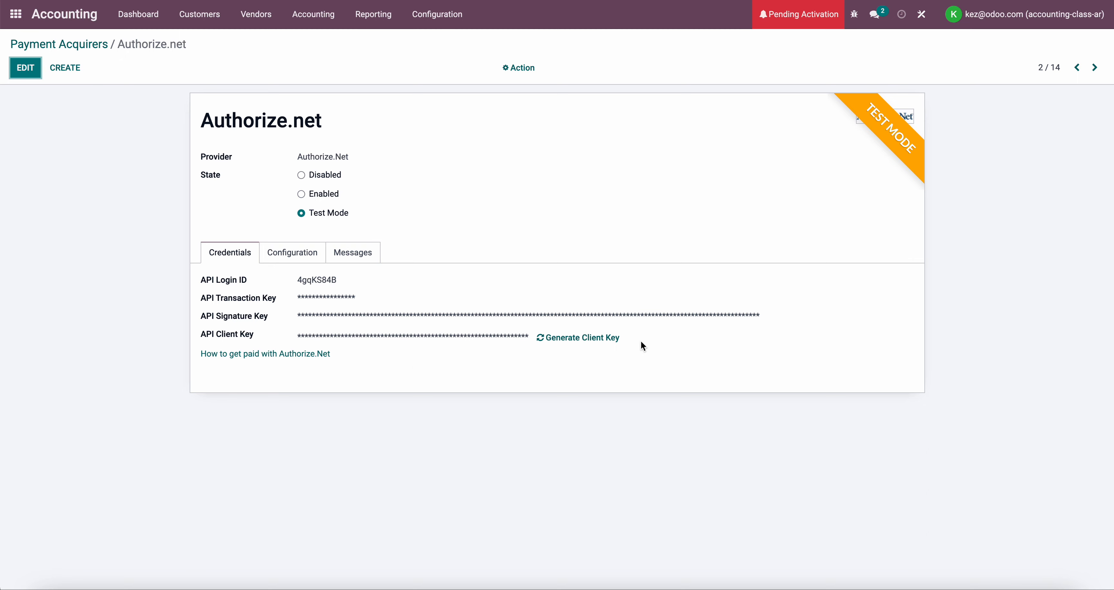
left_click(296, 260)
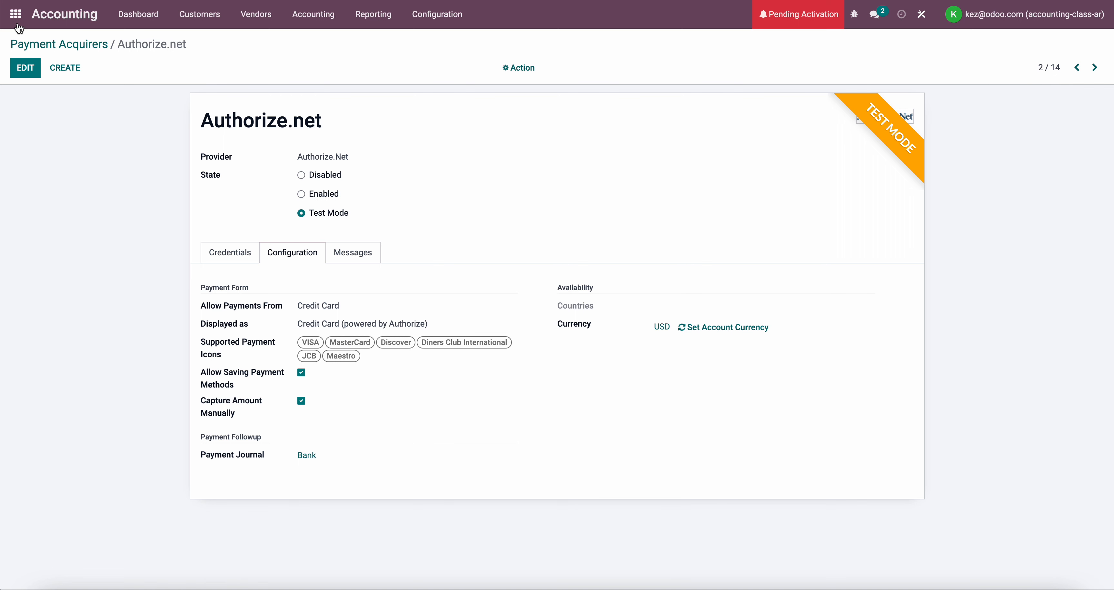
Add Product 1 to the cart in the website shop and raise its quantity to 2
left_click(15, 14)
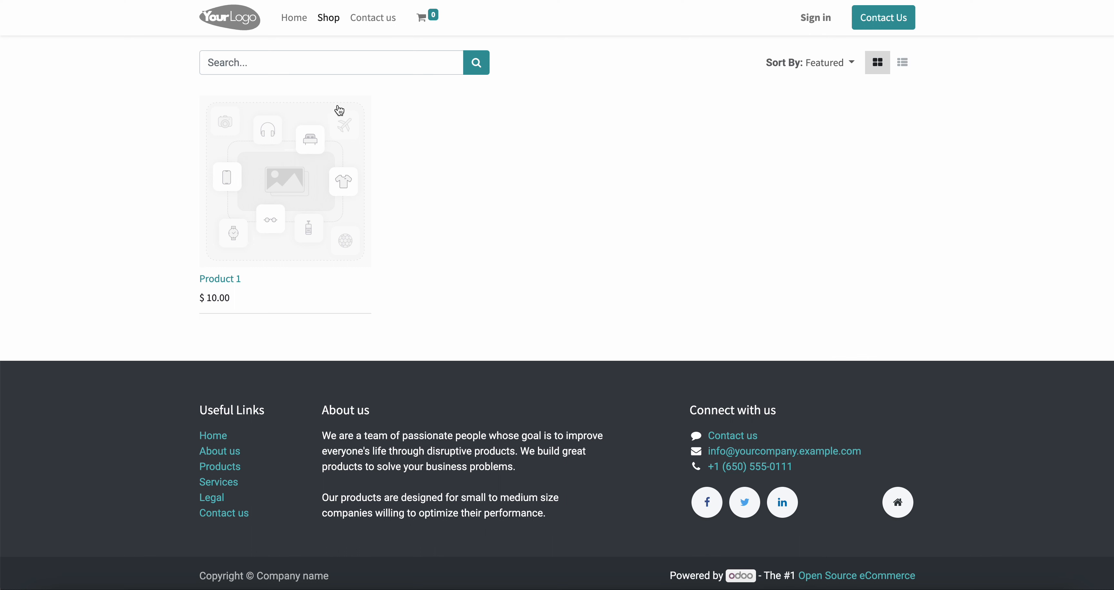
left_click(319, 215)
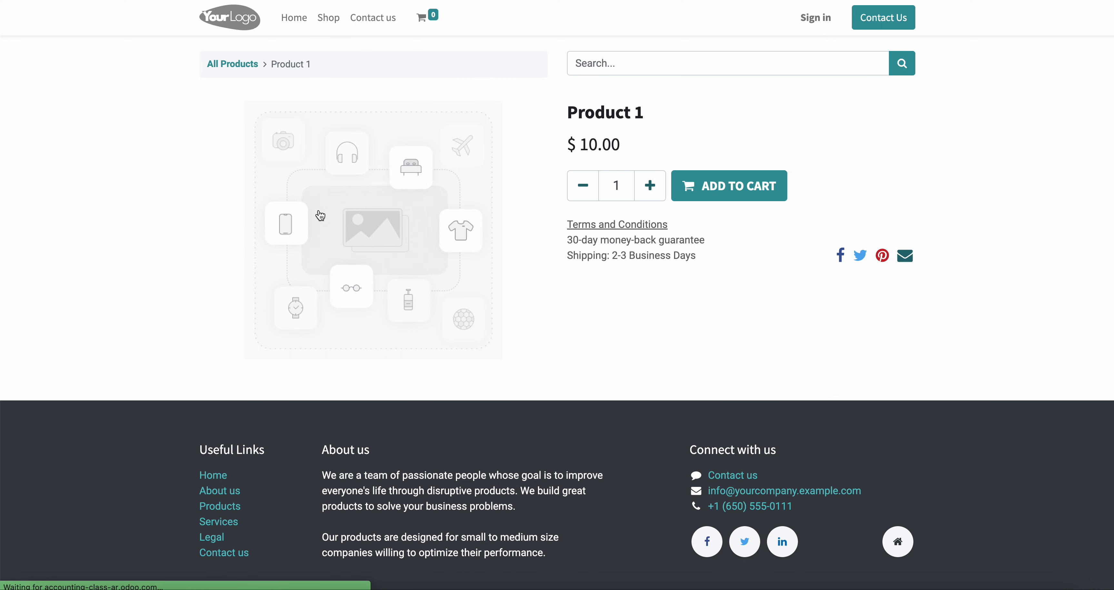
left_click(705, 191)
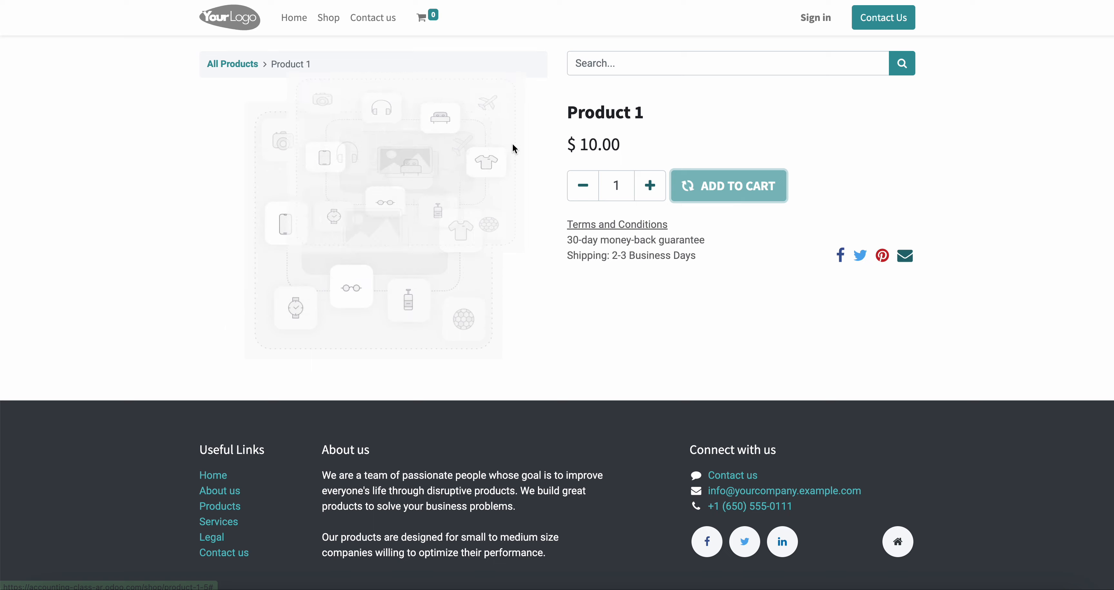
left_click(435, 26)
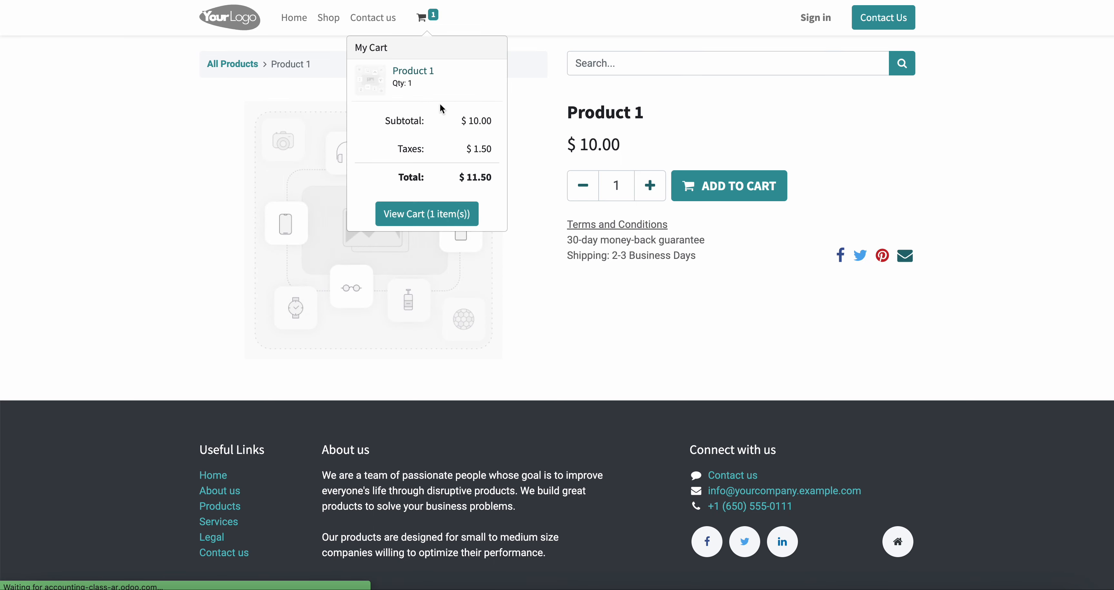
left_click(513, 150)
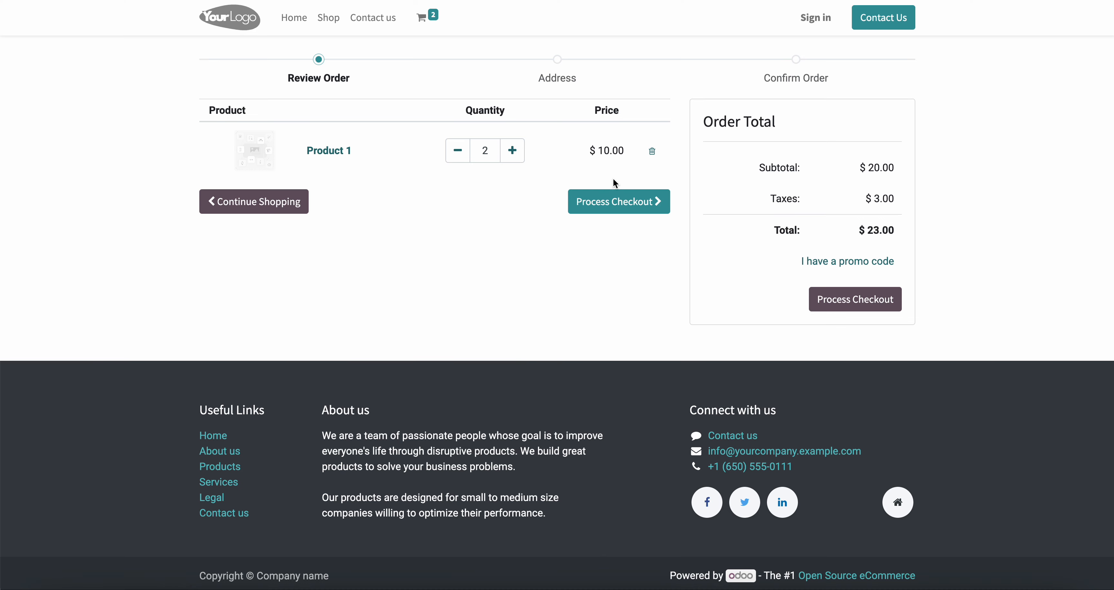
Proceed to checkout and submit the address form with the customer's name, email, phone and full address
left_click(625, 206)
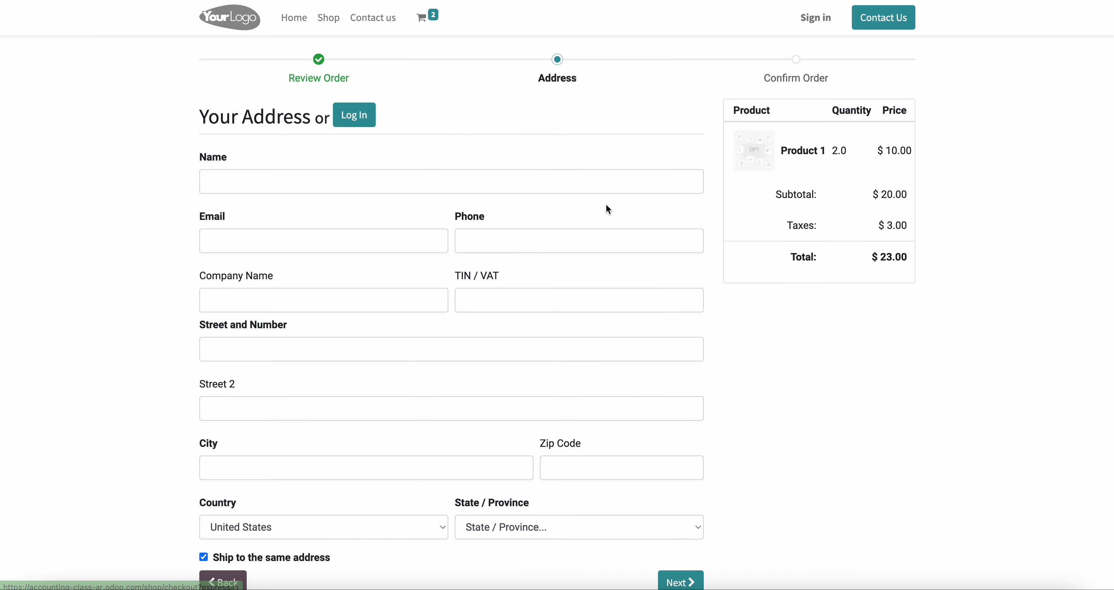
left_click(412, 177)
left_click(297, 217)
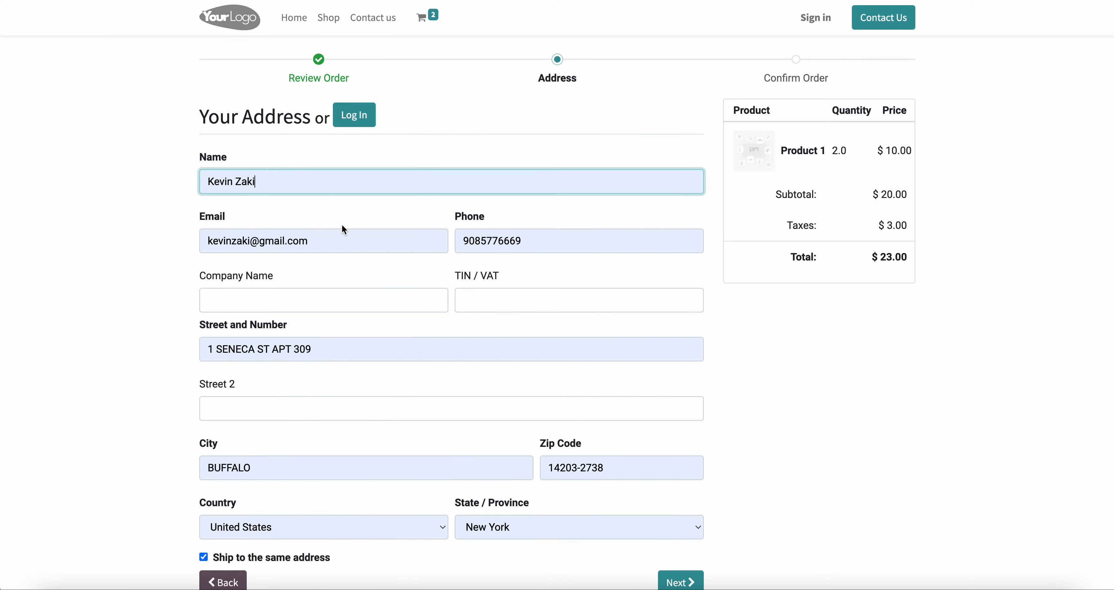
scroll(518, 324, "down", 1)
left_click(679, 547)
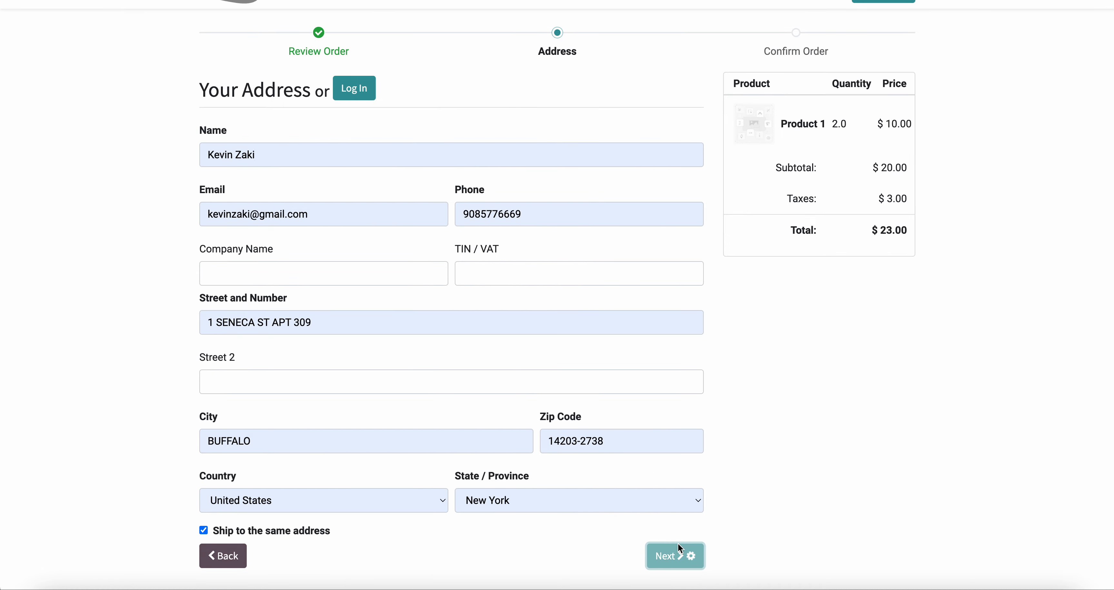
Pay by credit card through Authorize, entering the card number, expiration date and card code, and decline saving the card
left_click(306, 259)
left_click(308, 342)
key("ctrl+v")
left_click(292, 399)
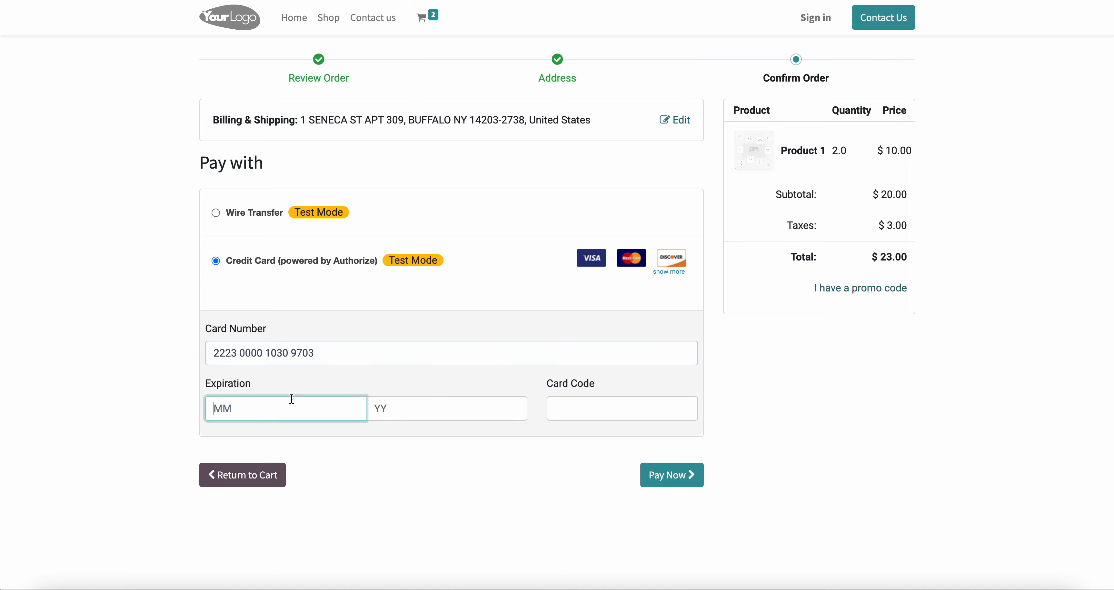
key("Tab")
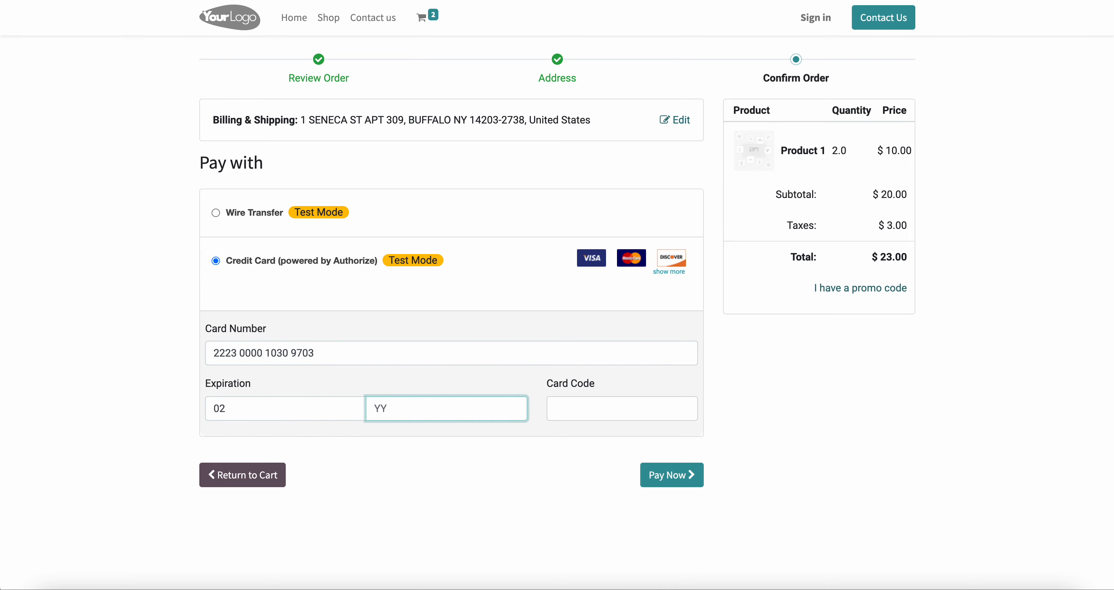
type("24")
key("Tab")
type("111")
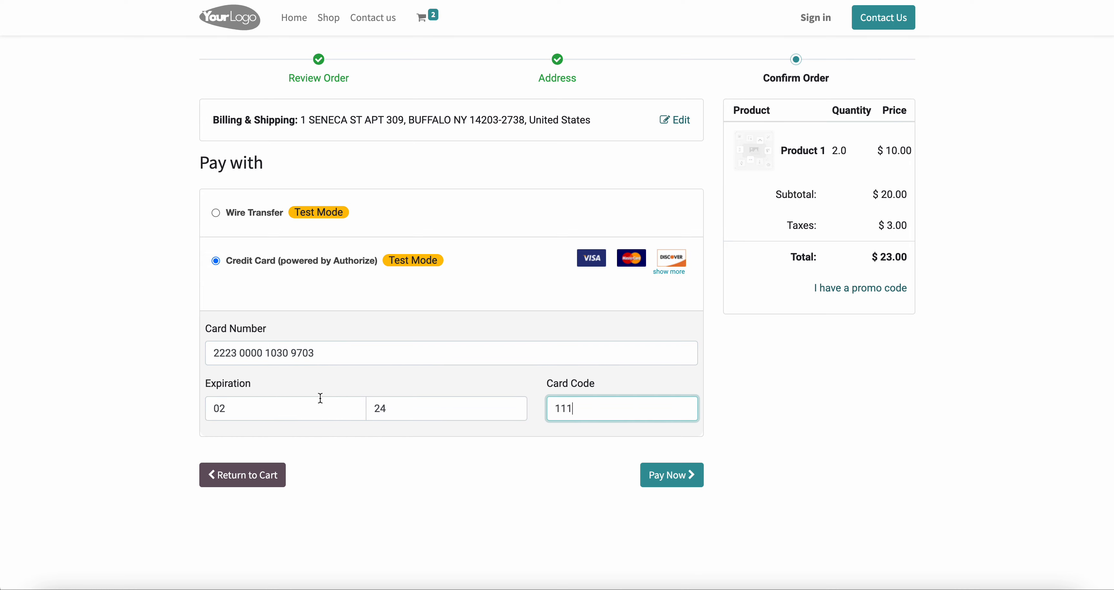
left_click(662, 475)
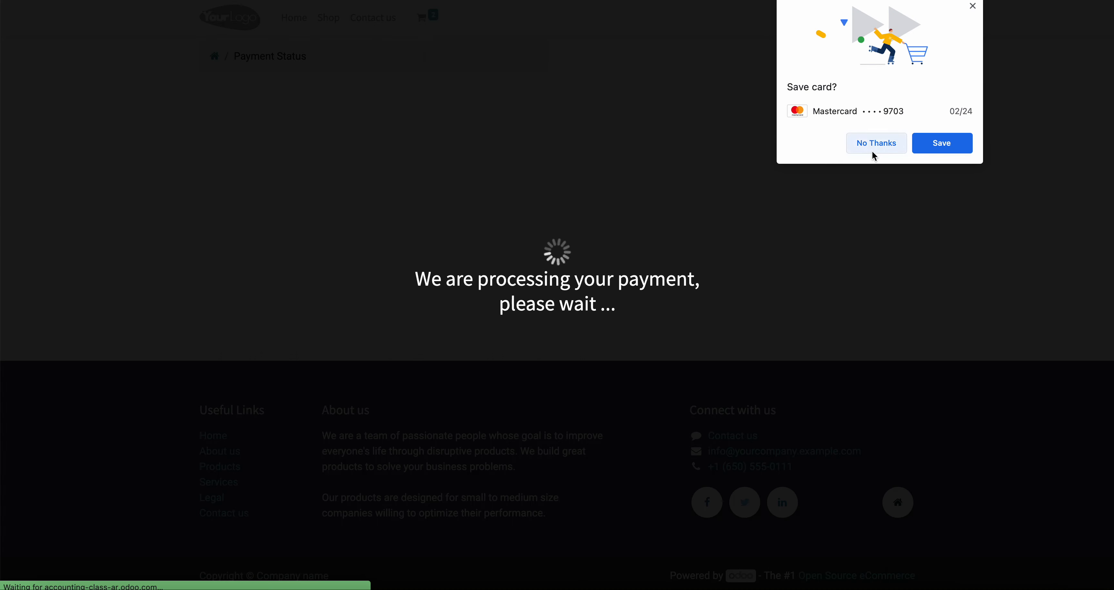
left_click(872, 147)
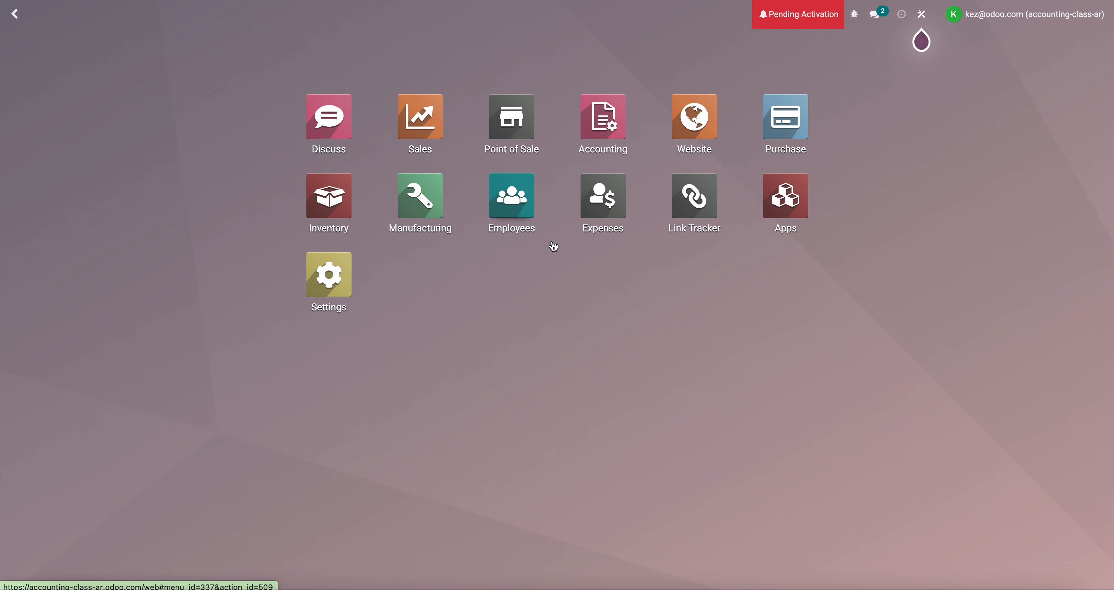
Open the newest sales order from the unfiltered quotations list in the Sales app
left_click(419, 141)
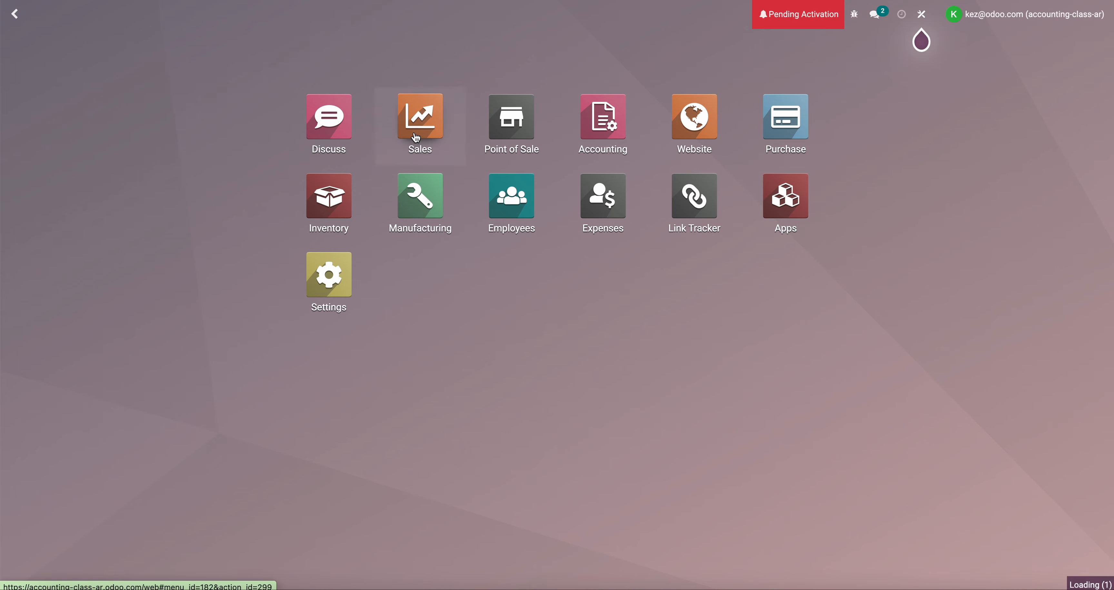
left_click(630, 45)
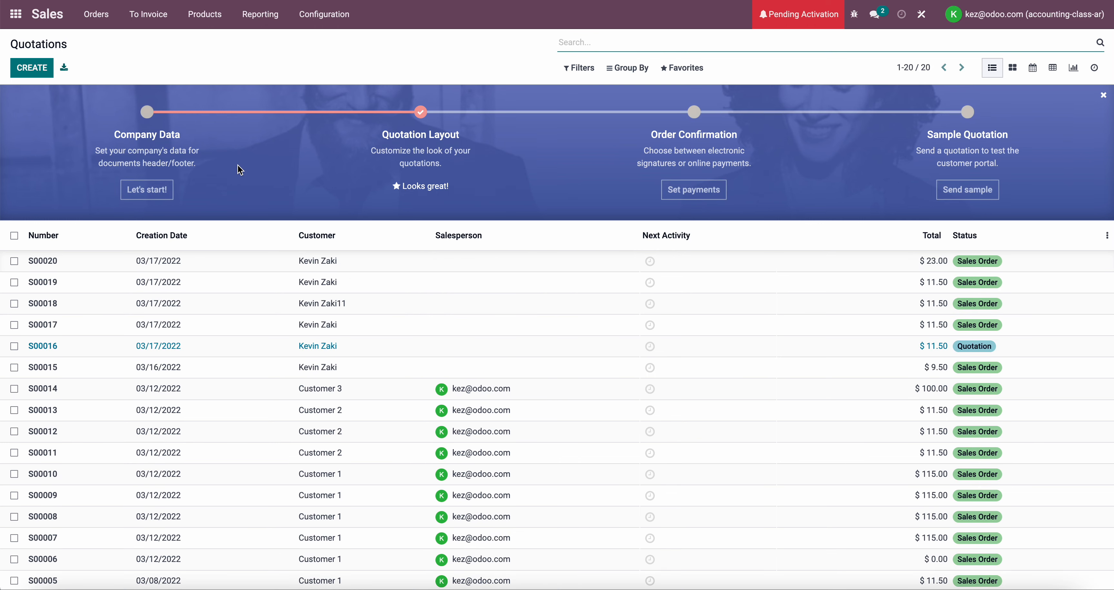
left_click(234, 265)
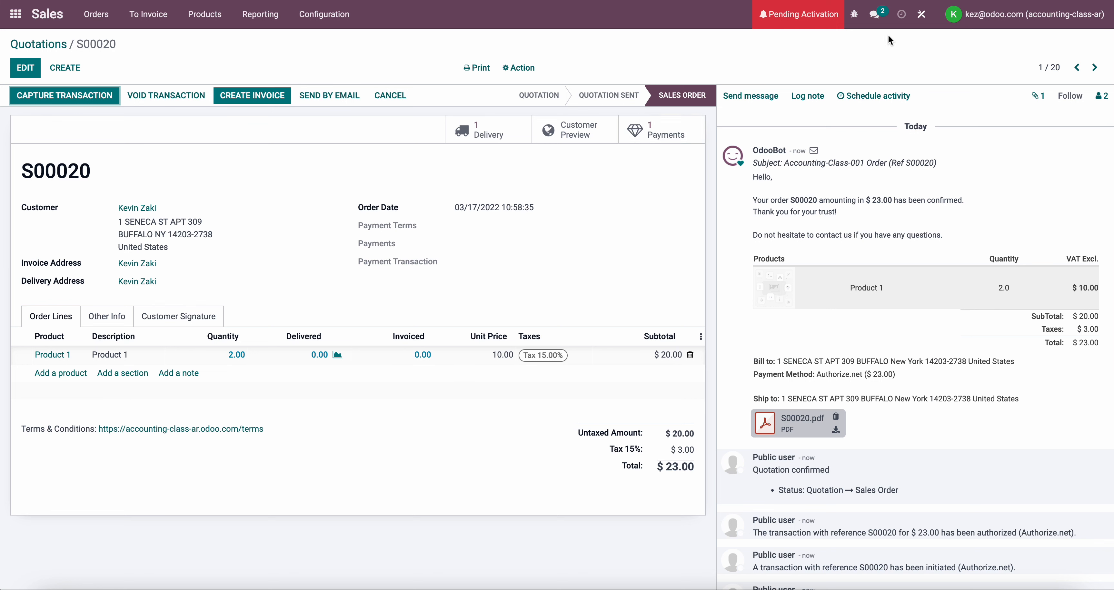
Draft a Payments button with the credit card icon in Studio, search related fields for payment, discard it, and inspect the existing Payments button
left_click(923, 16)
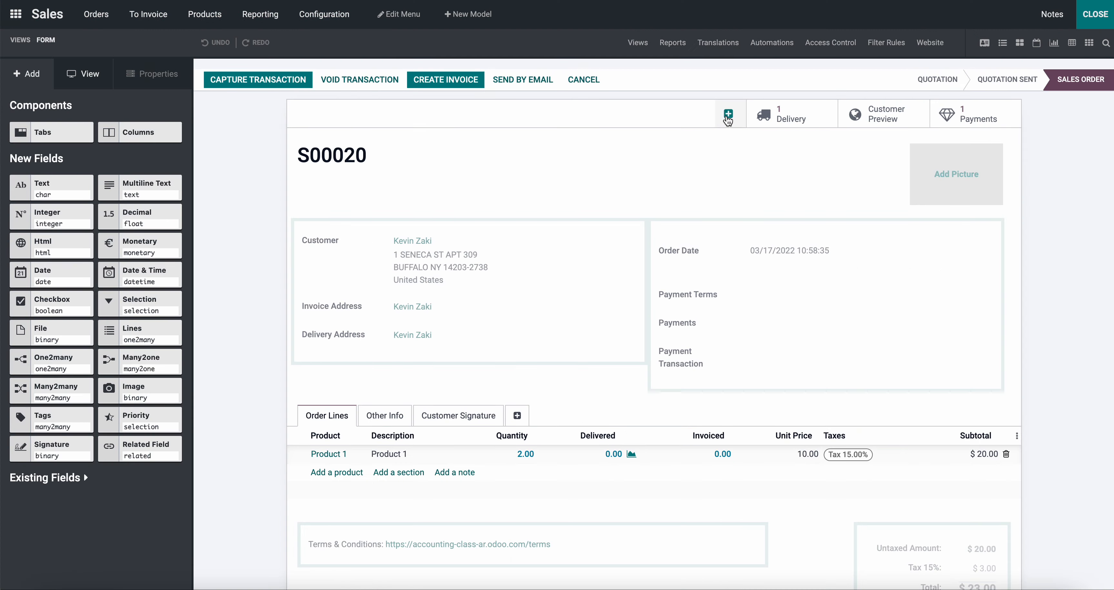
left_click(729, 115)
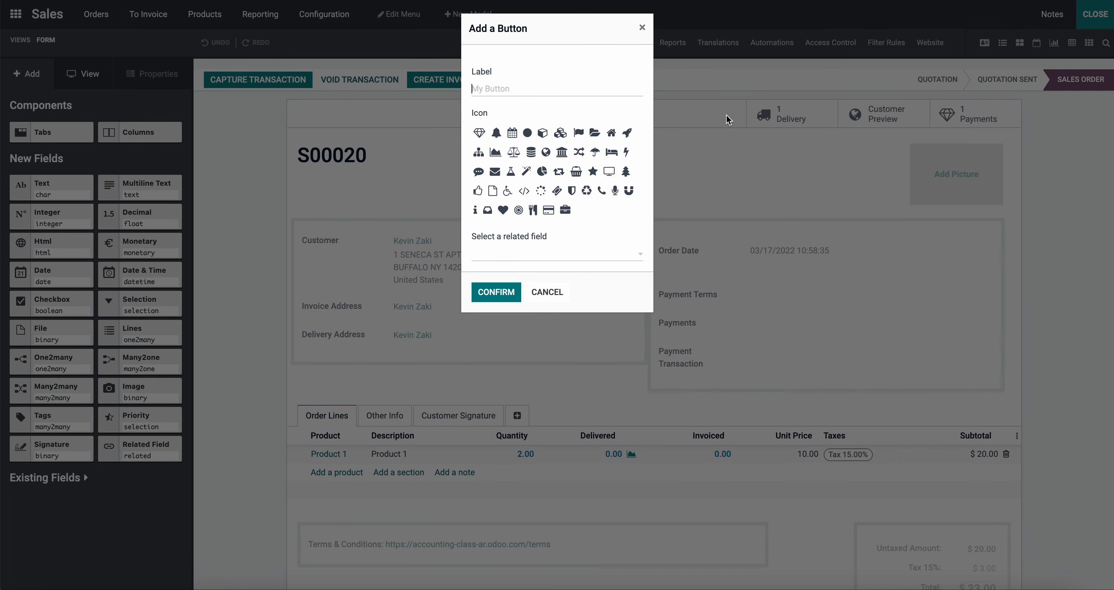
left_click(575, 82)
type("Payments")
left_click(548, 210)
left_click(542, 264)
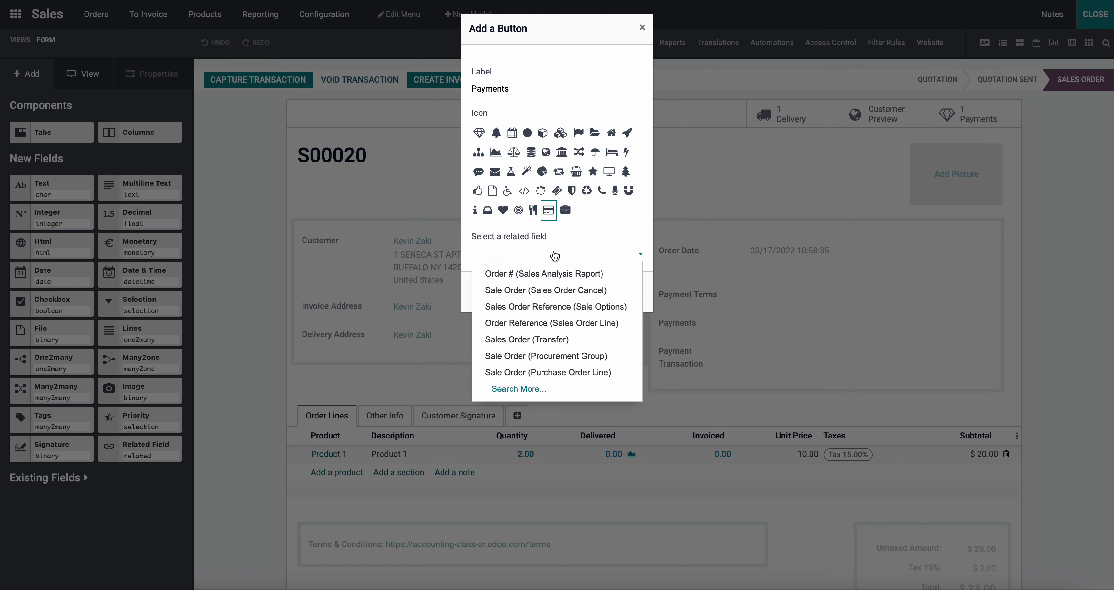
type("payment")
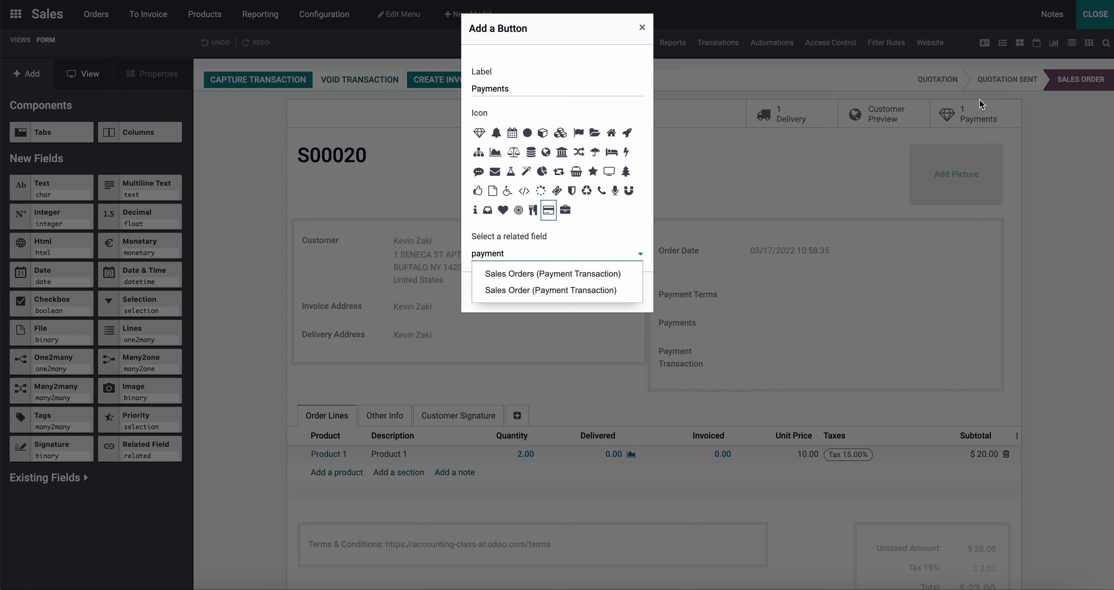
left_click(645, 29)
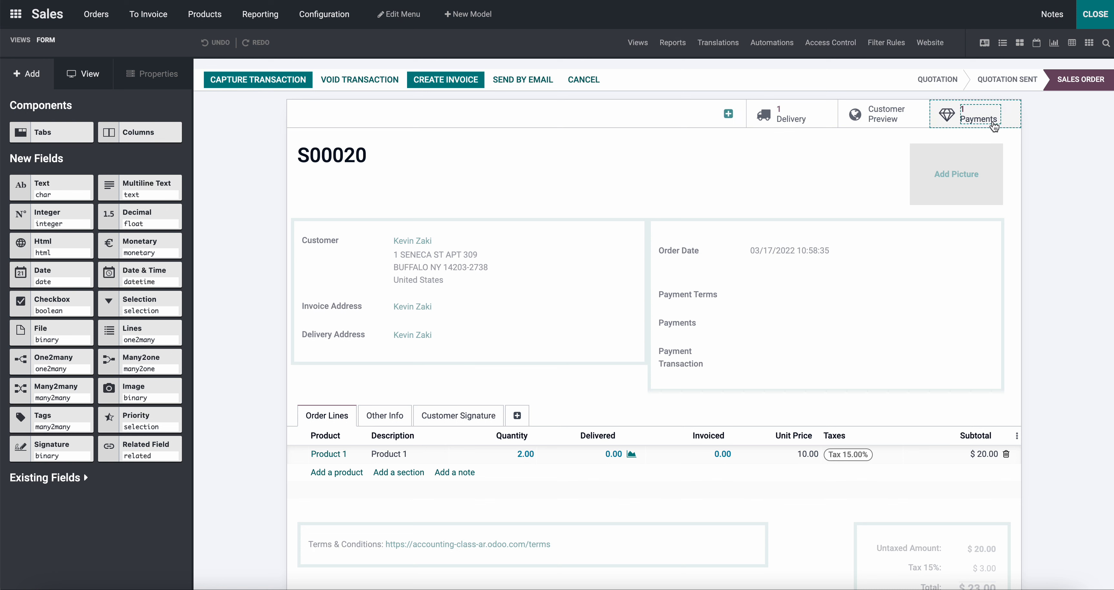
left_click(949, 124)
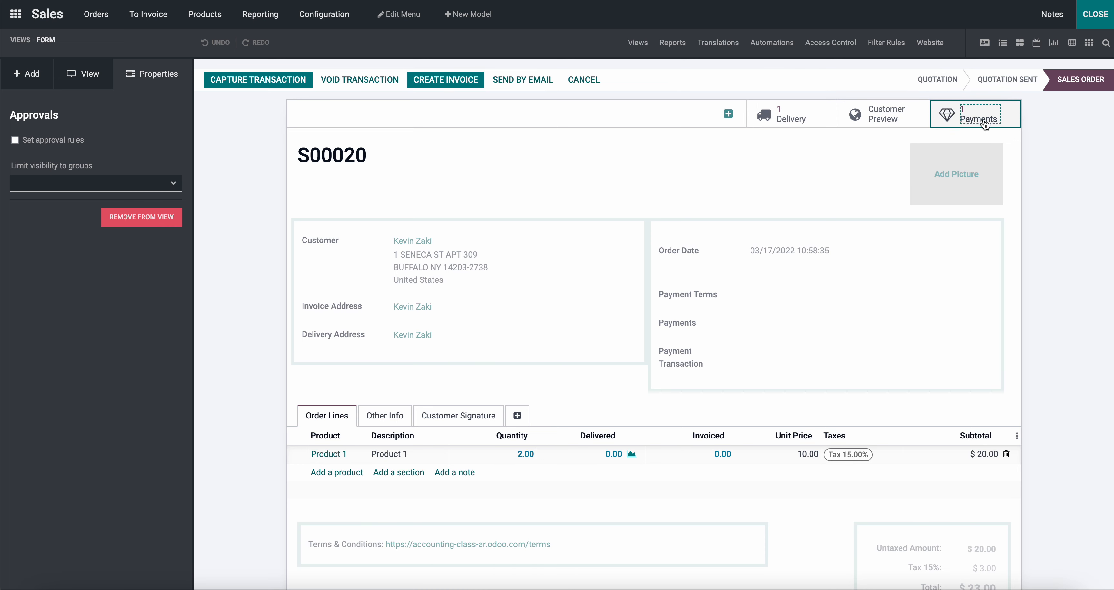
left_click(1094, 15)
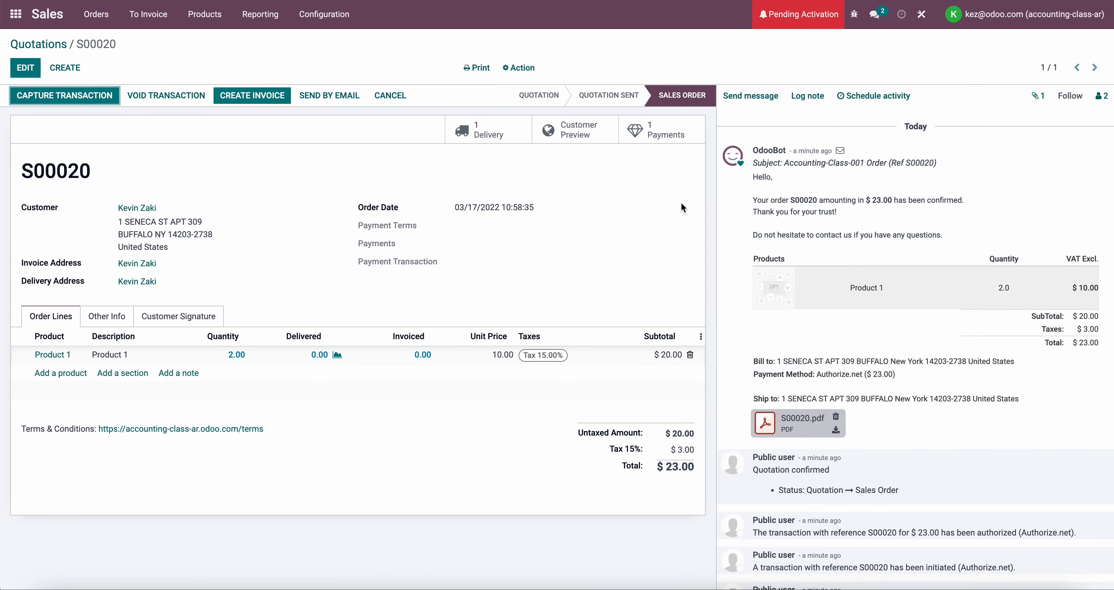
Open the Authorize.net transaction from the sales order's payments and edit its form in Studio
left_click(667, 137)
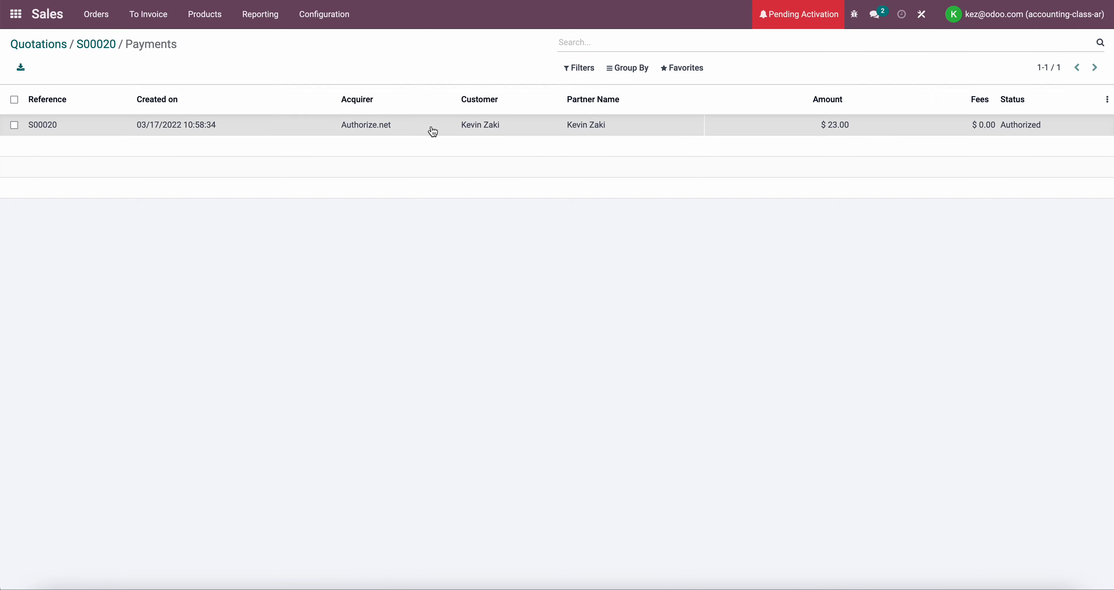
left_click(432, 130)
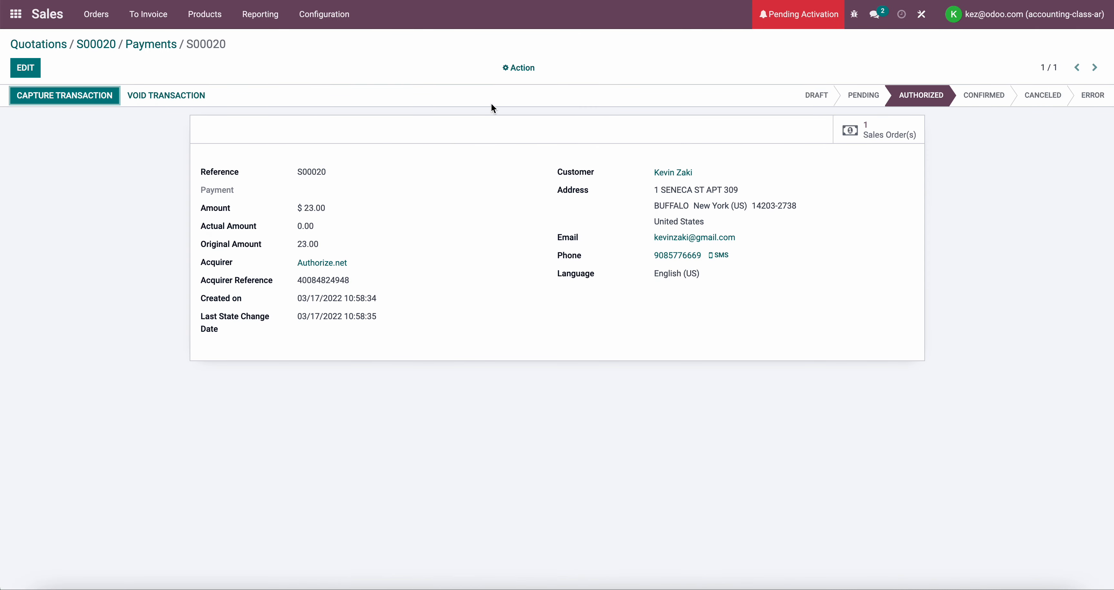
left_click(922, 14)
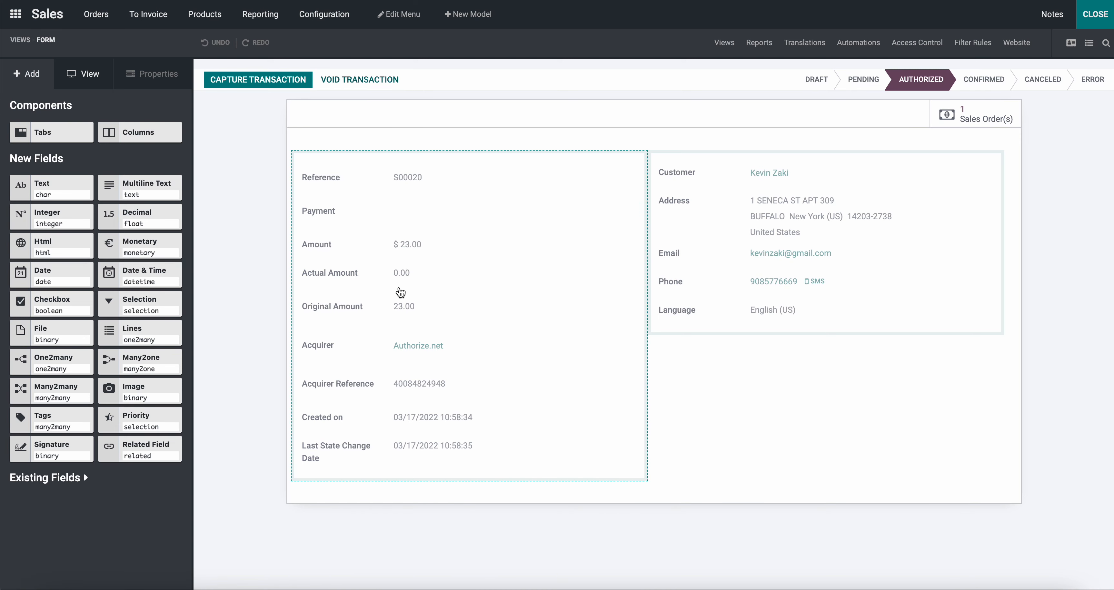
Make the Actual Amount and Original Amount fields invisible on the payment transaction form
left_click(349, 248)
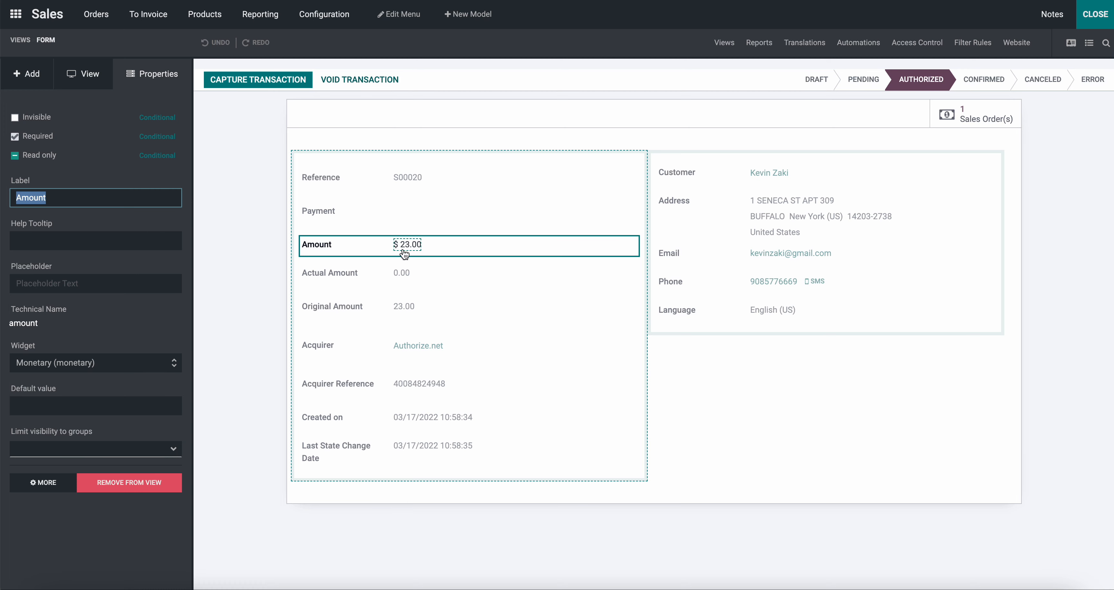
left_click(462, 274)
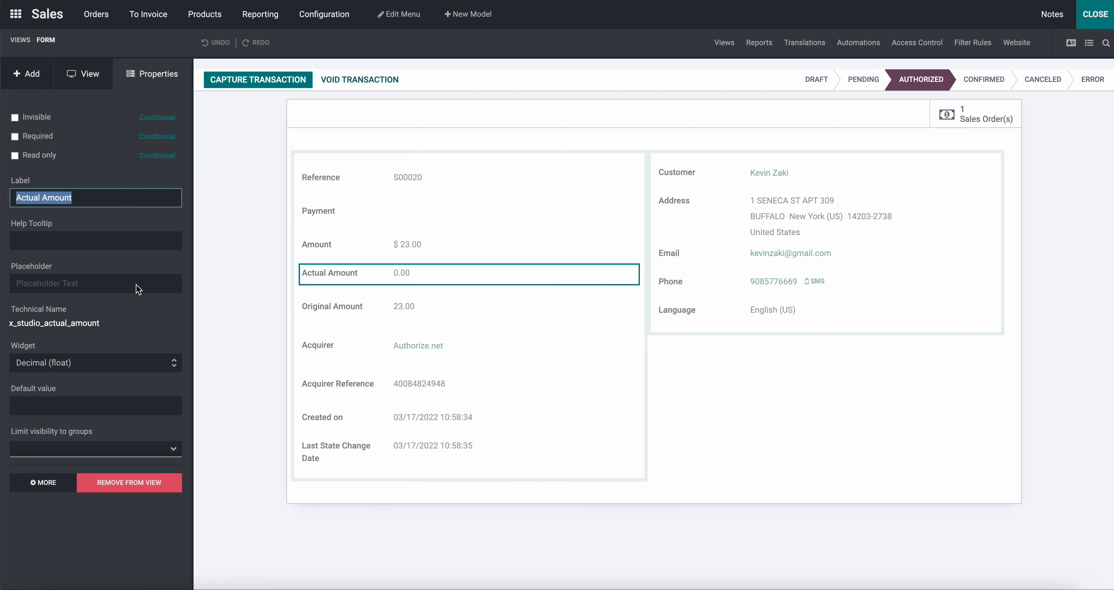
left_click(15, 115)
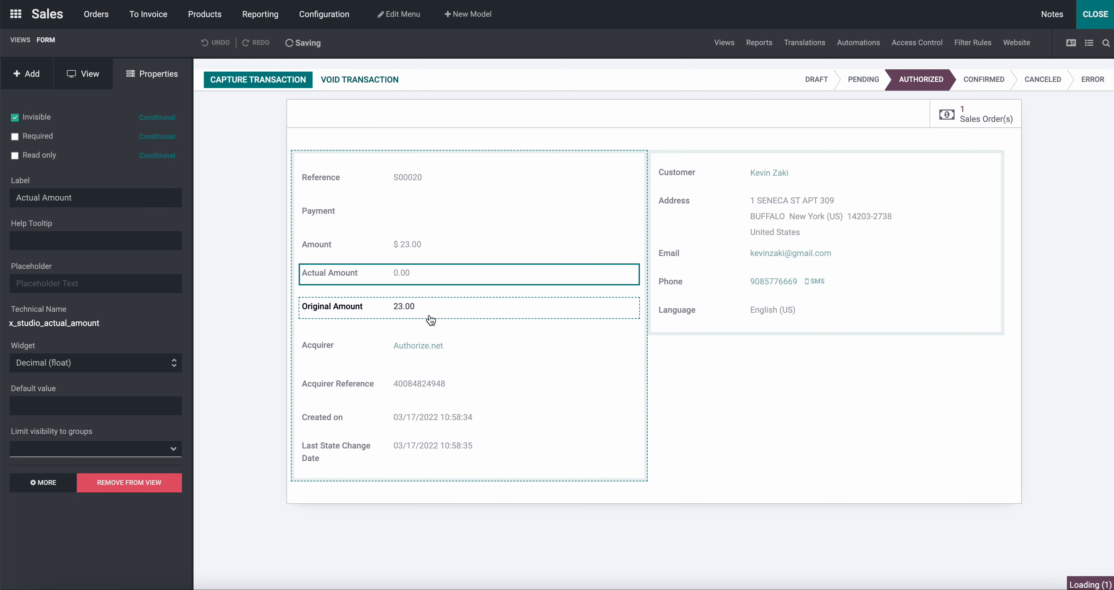
left_click(444, 299)
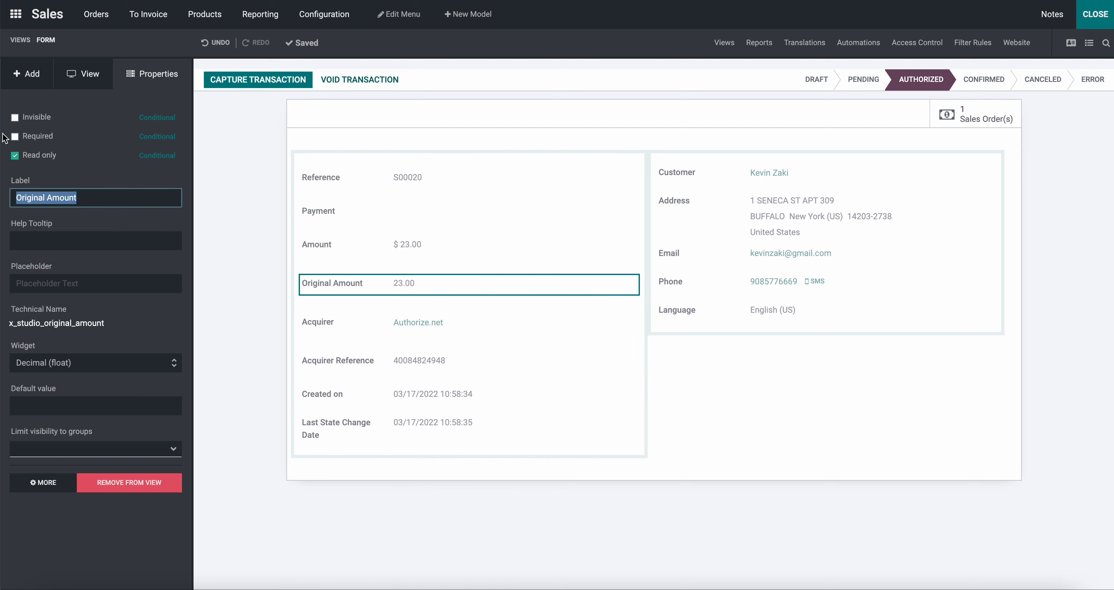
left_click(16, 119)
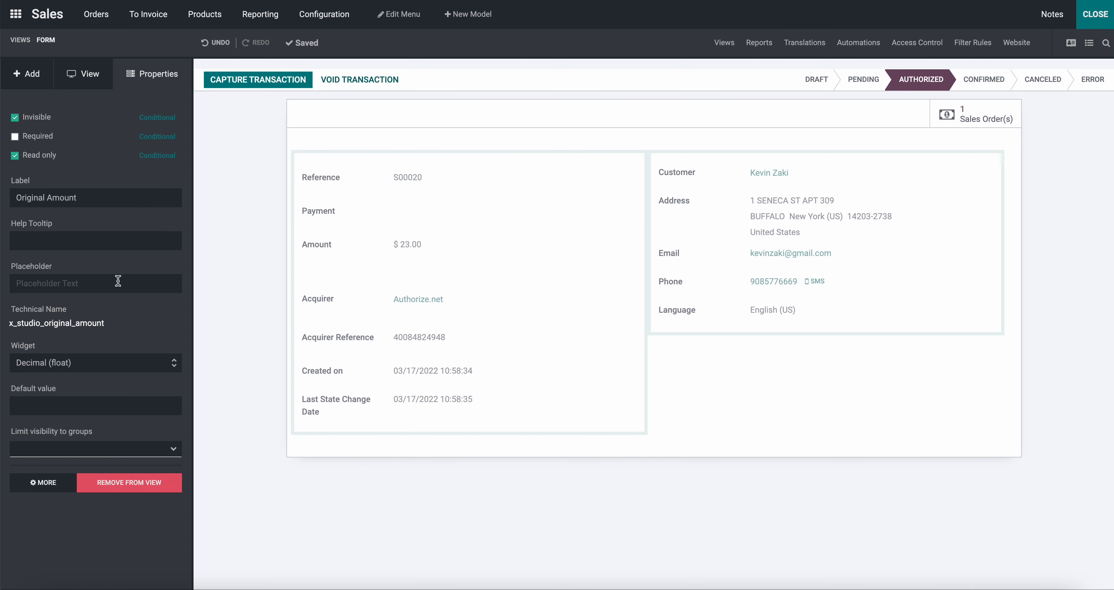
Inspect the Amount field's conditional read-only rule, discard the dialog without changes, and close Studio
left_click(415, 249)
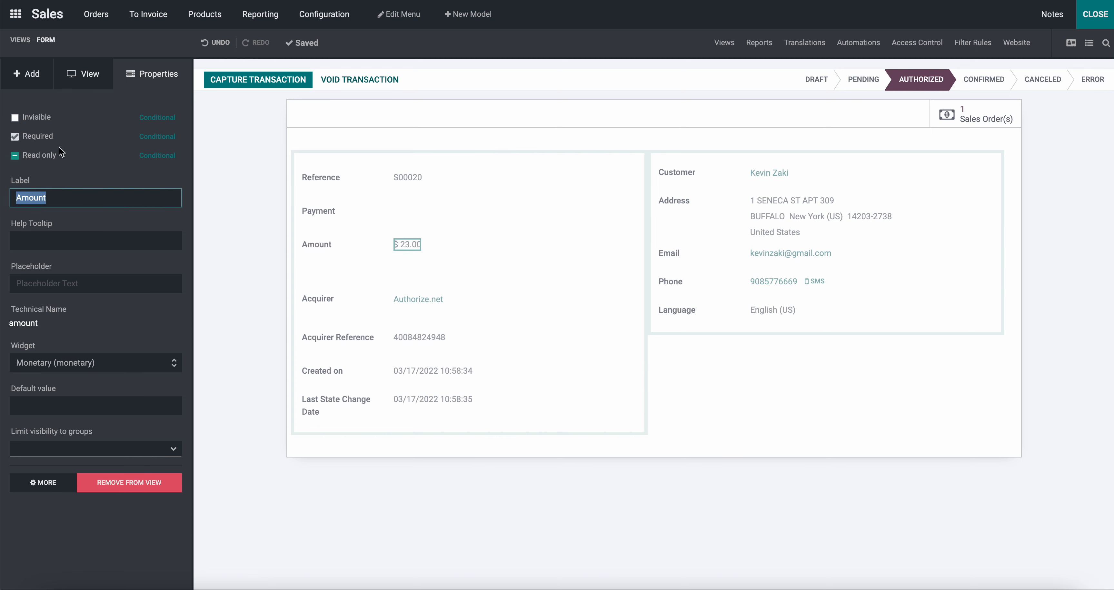
left_click(158, 156)
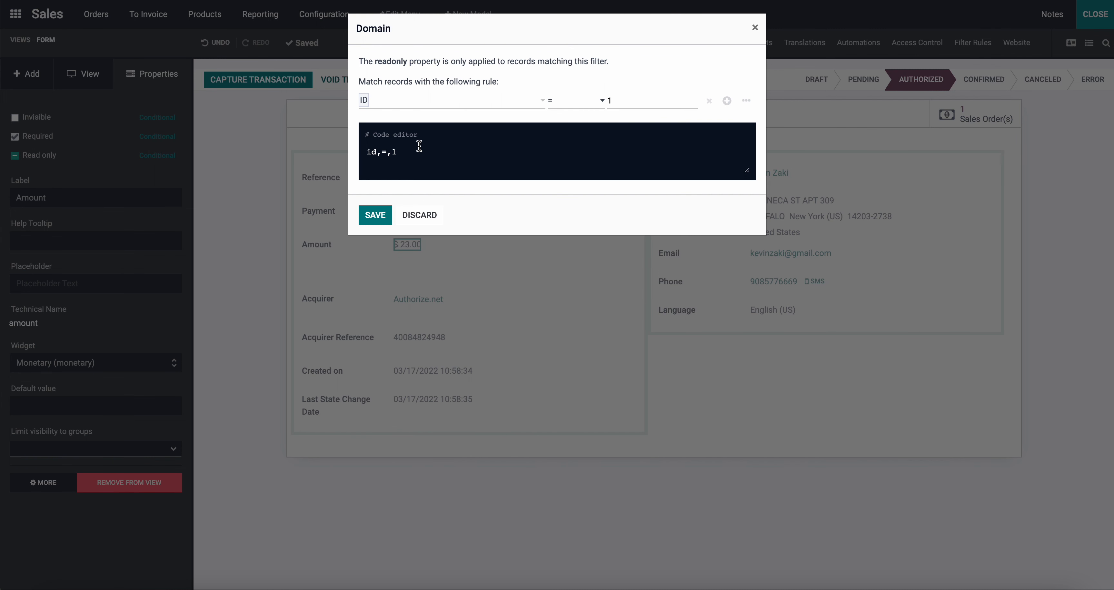
left_click_drag(419, 146, 353, 148)
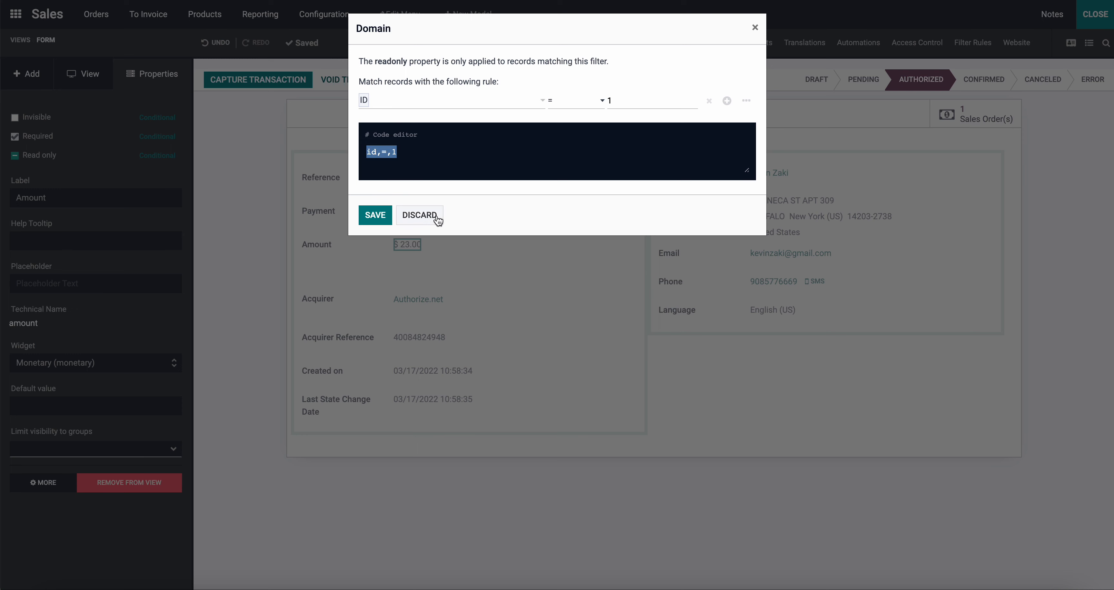
left_click(426, 217)
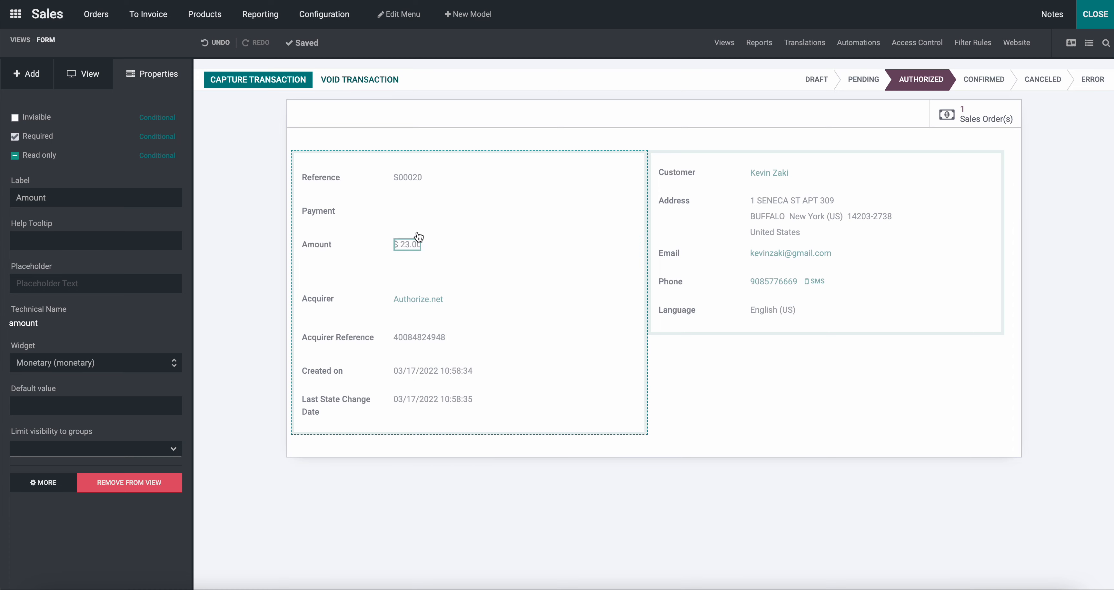
left_click(1087, 24)
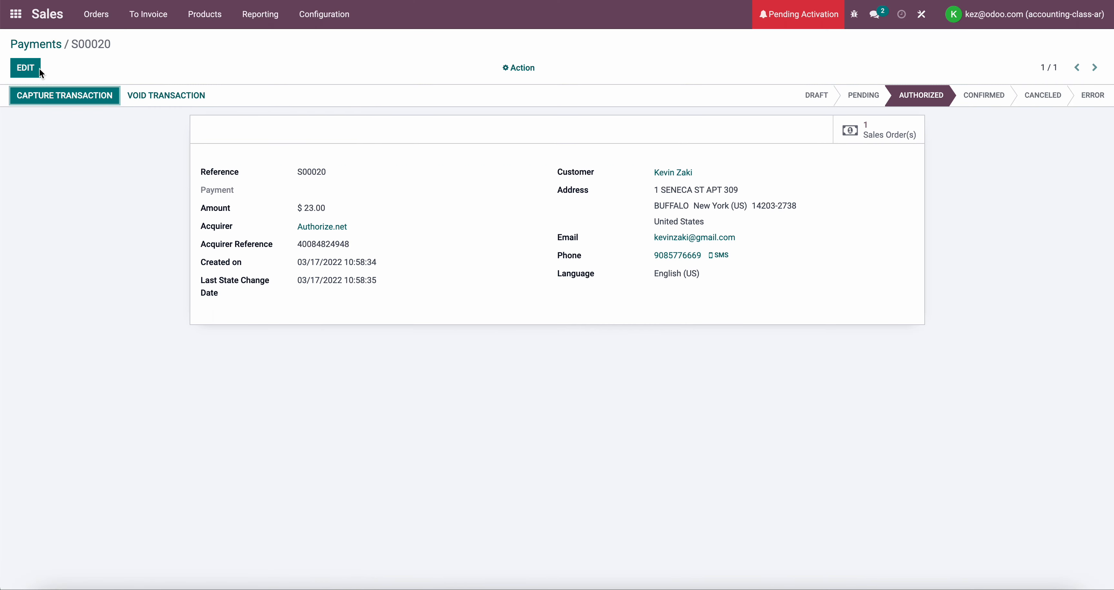
Set the authorized payment transaction's Amount to $20.00 and save the record
left_click(29, 69)
left_click(309, 210)
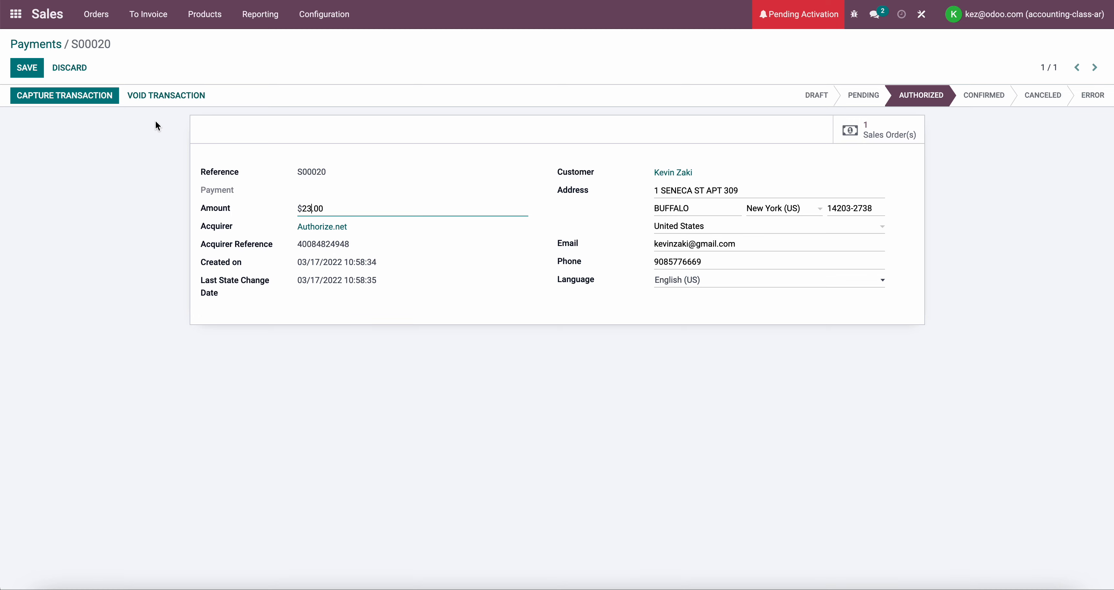
key("BackSpace")
type("0")
left_click(32, 74)
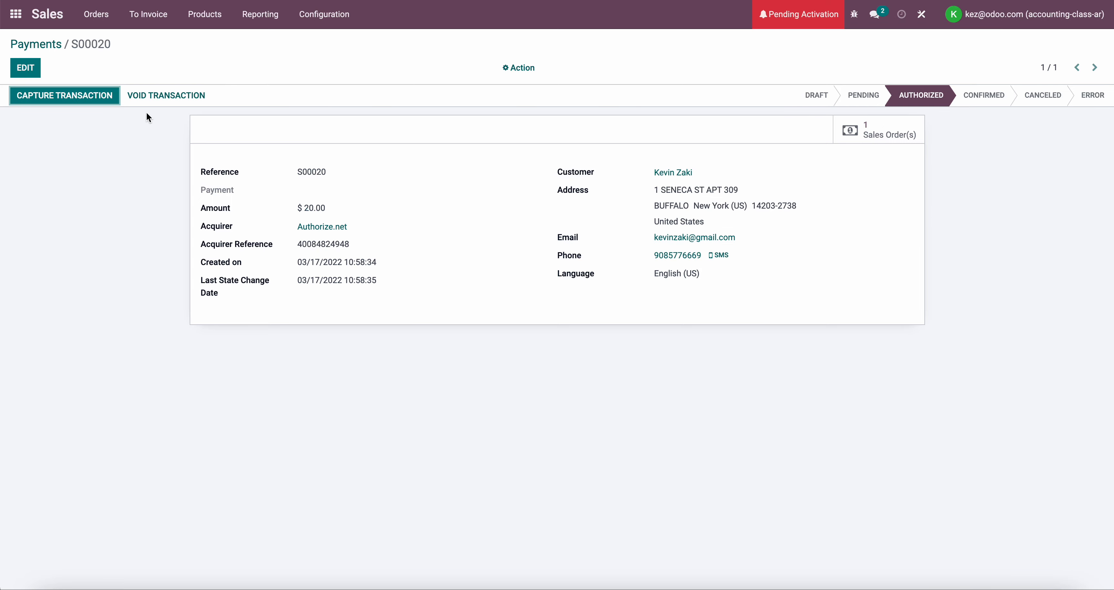
Go back to the quotations list, remove the My Quotations filter, and open the newest sales order
left_click(62, 45)
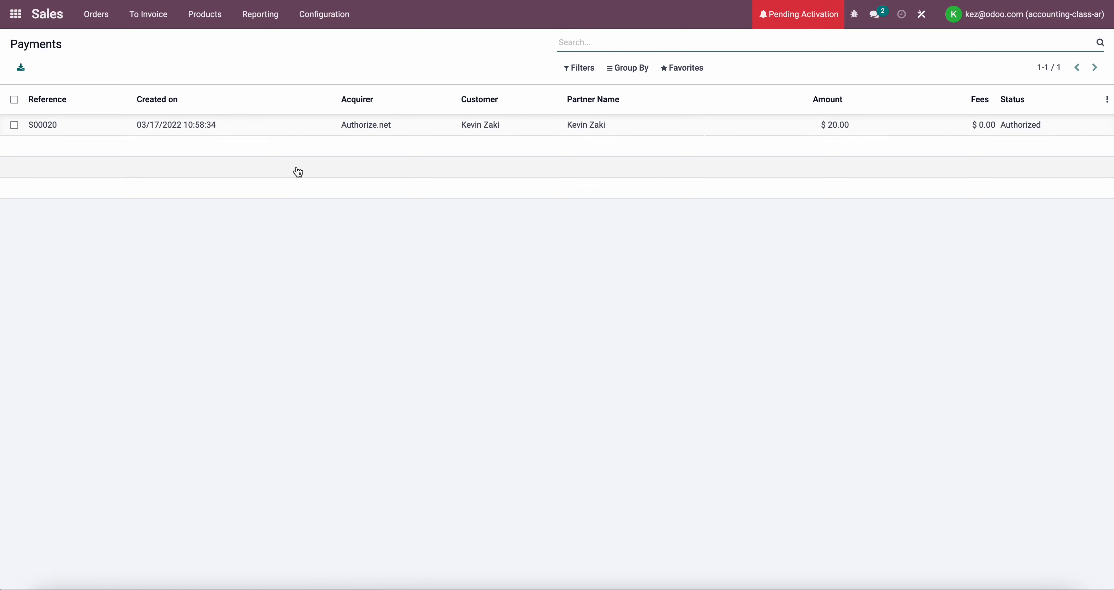
left_click(106, 25)
left_click(109, 44)
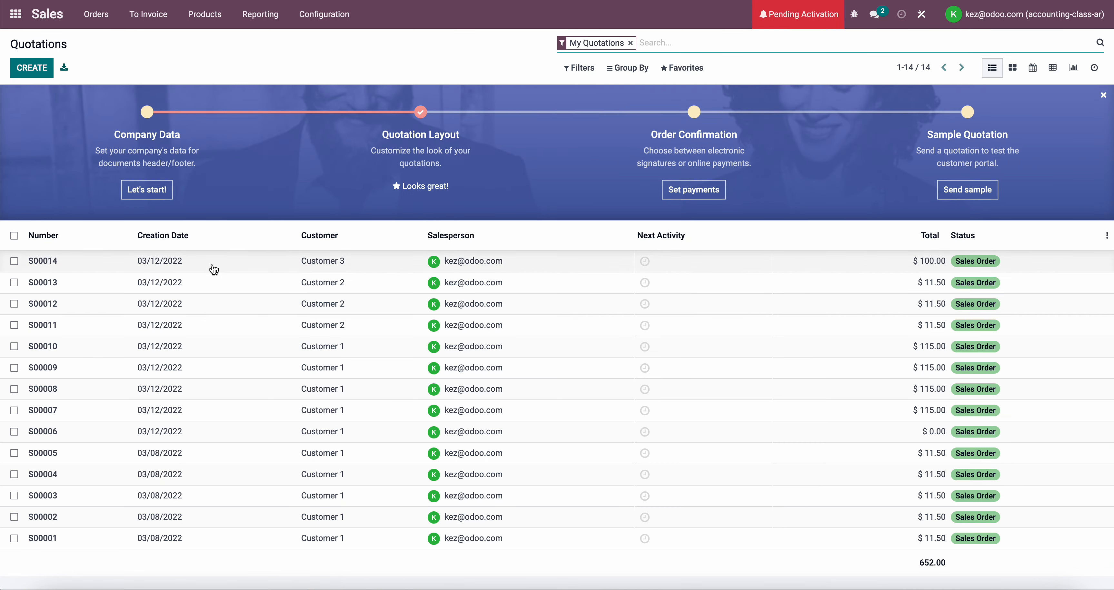
left_click(214, 270)
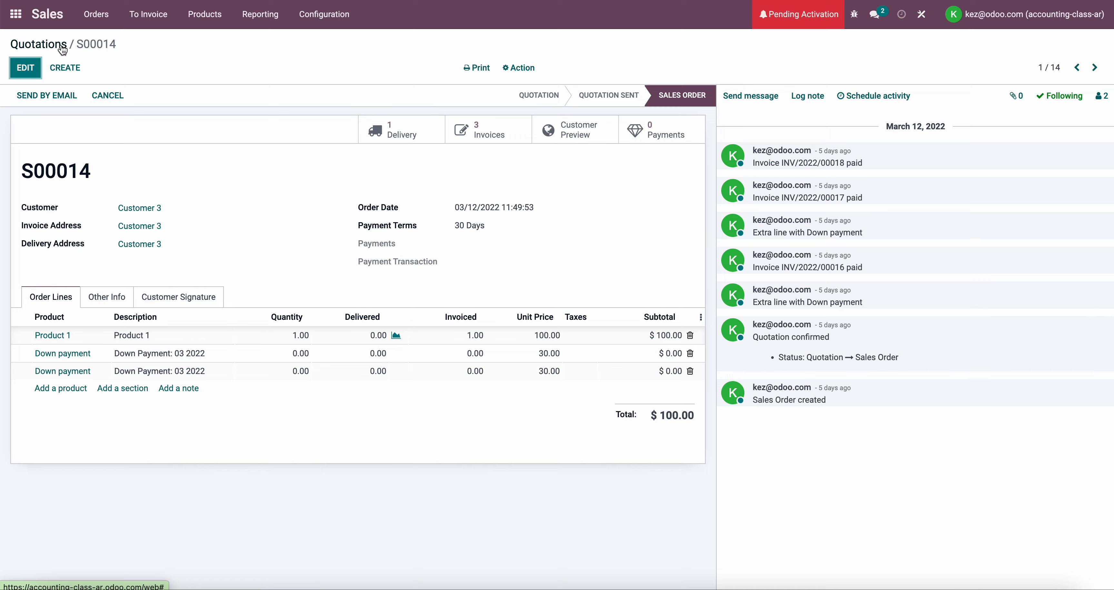
left_click(35, 44)
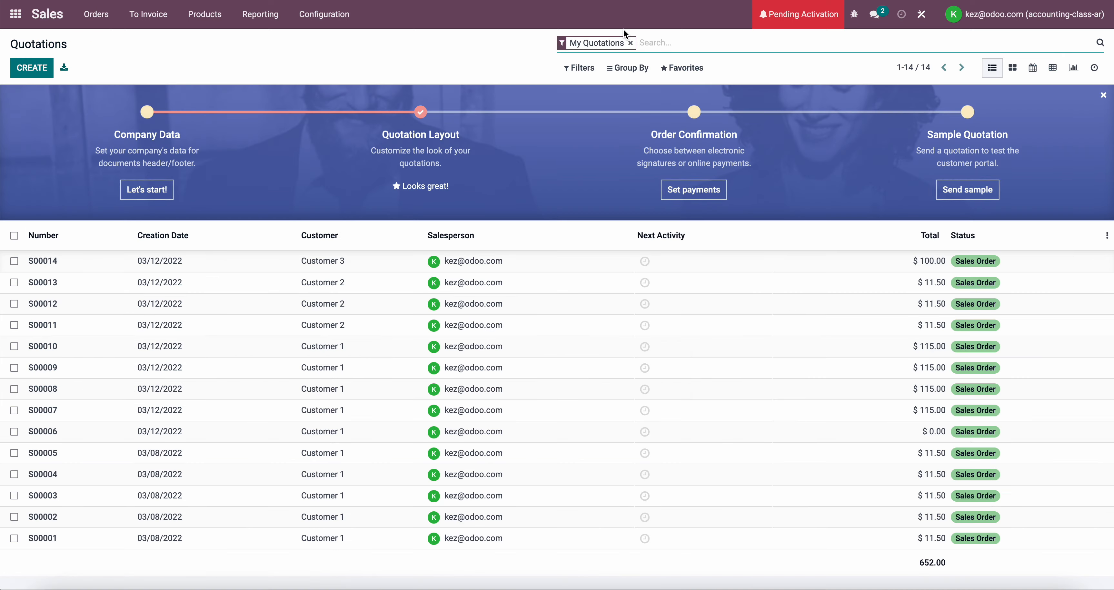
left_click(631, 43)
left_click(221, 259)
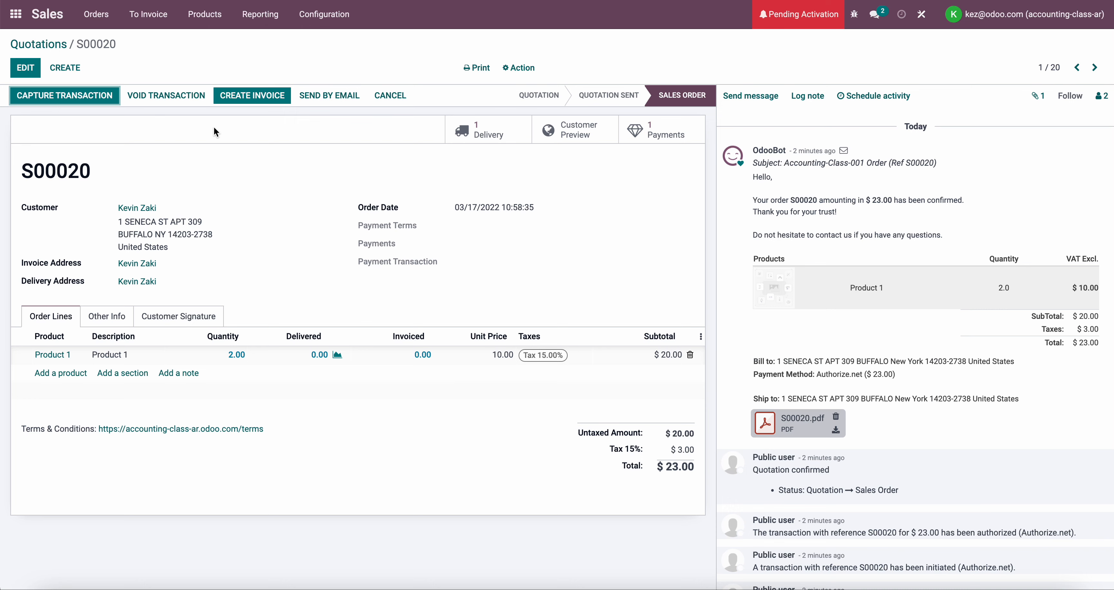
Create an invoice from the sales order and confirm it
left_click(253, 96)
left_click(332, 193)
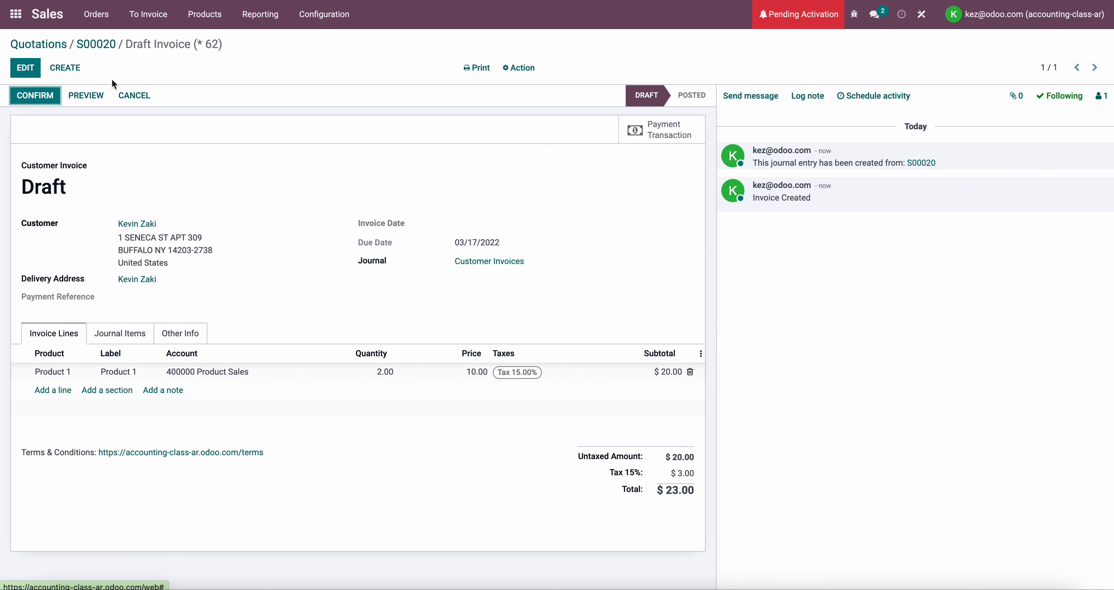
left_click(43, 100)
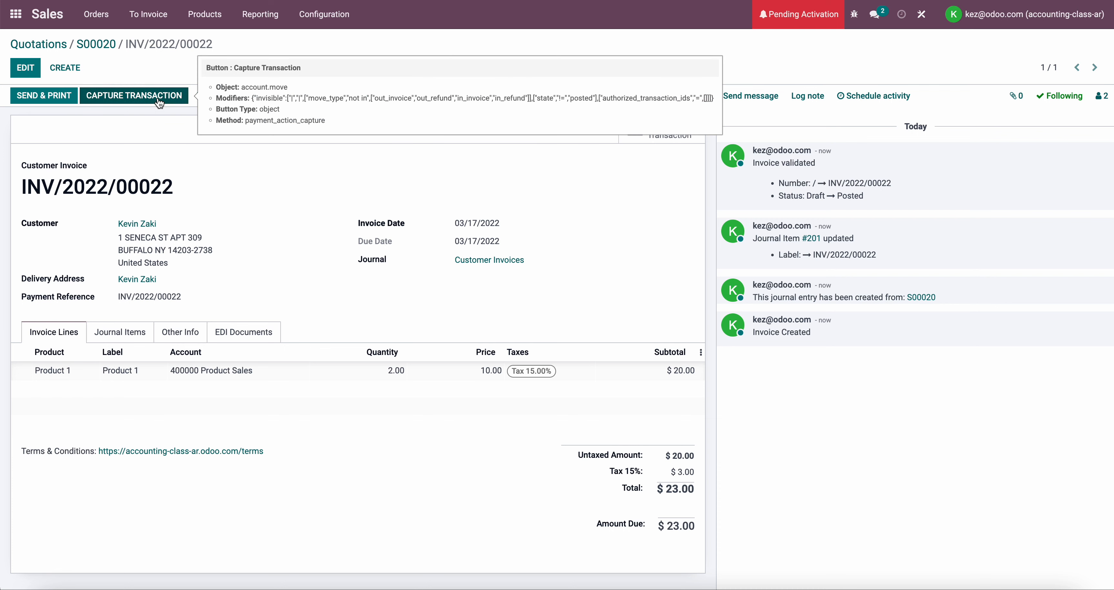
Put the posted invoice in edit mode, view its Product 1 line, and reset the invoice to draft
left_click(25, 68)
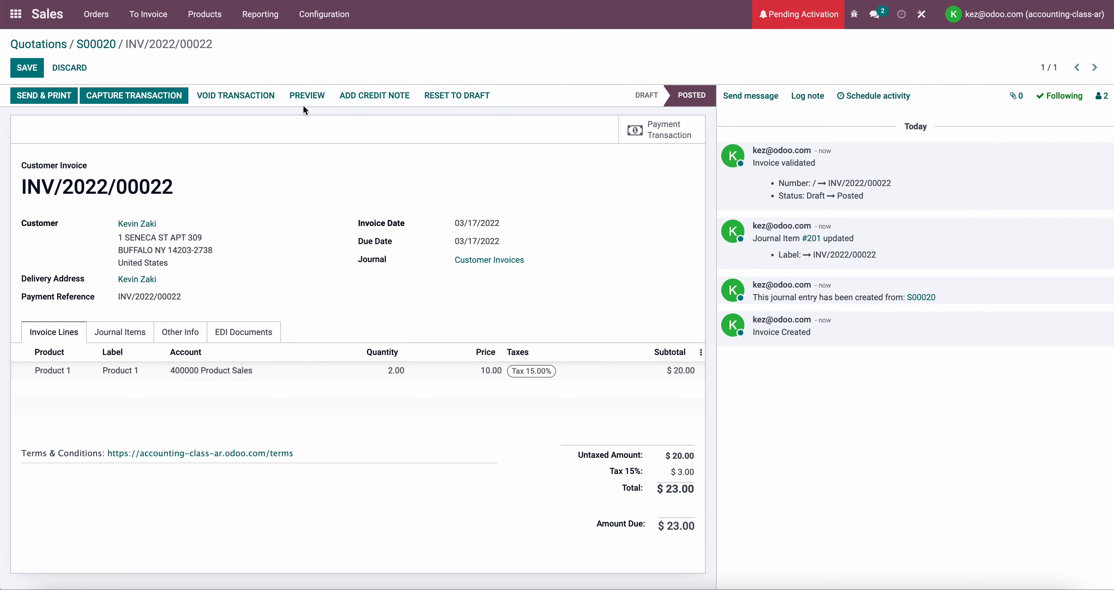
left_click(498, 375)
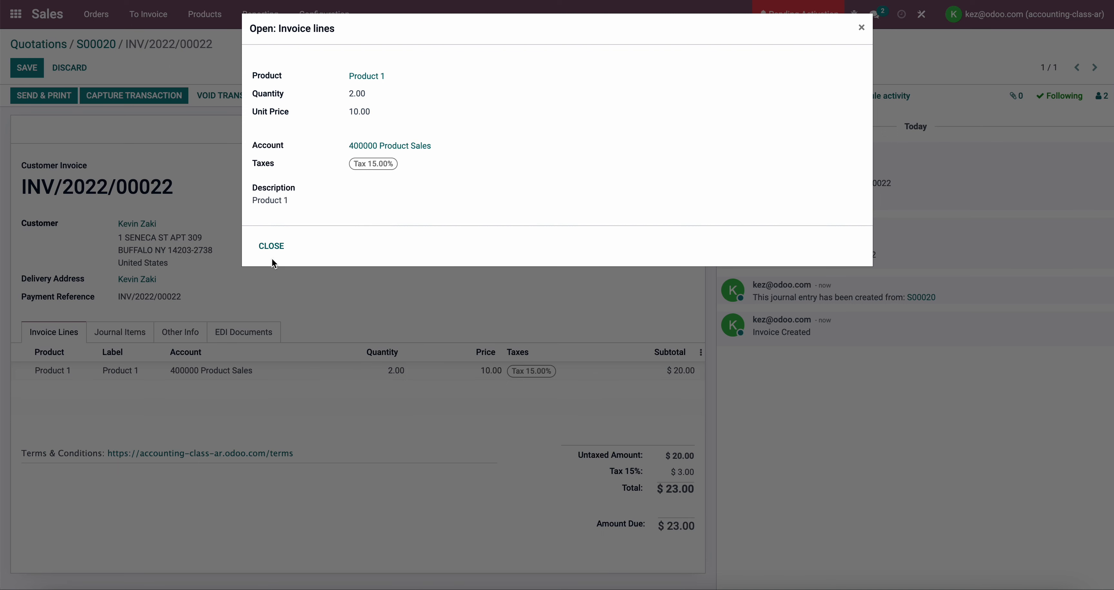
left_click(271, 246)
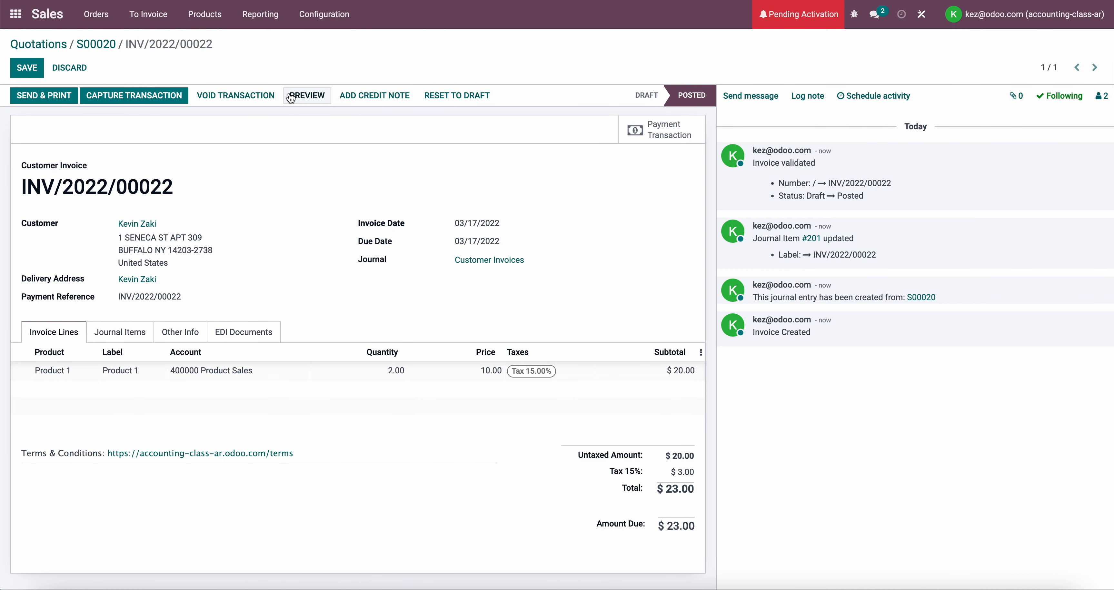
left_click(448, 96)
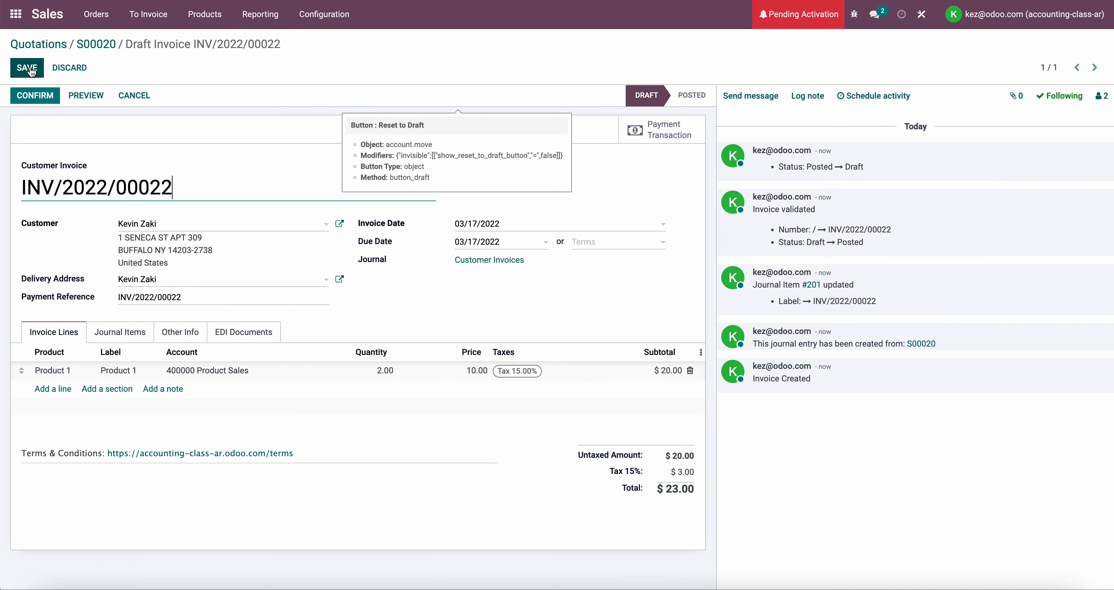
Remove Tax 15.00% from the invoice's Product 1 line and confirm the invoice again
left_click(28, 69)
left_click(567, 375)
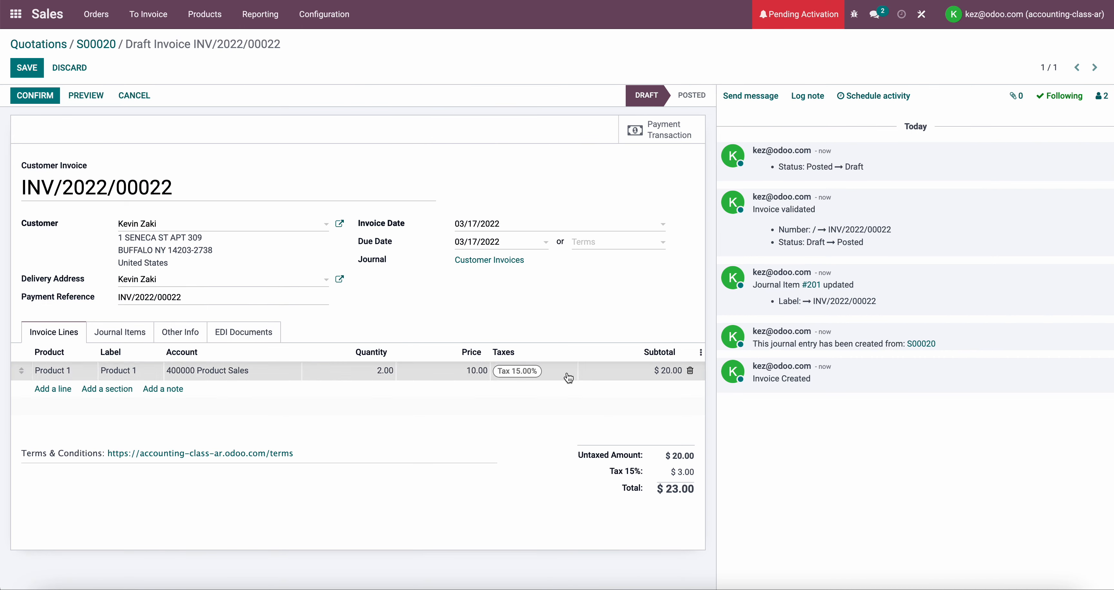
left_click(544, 373)
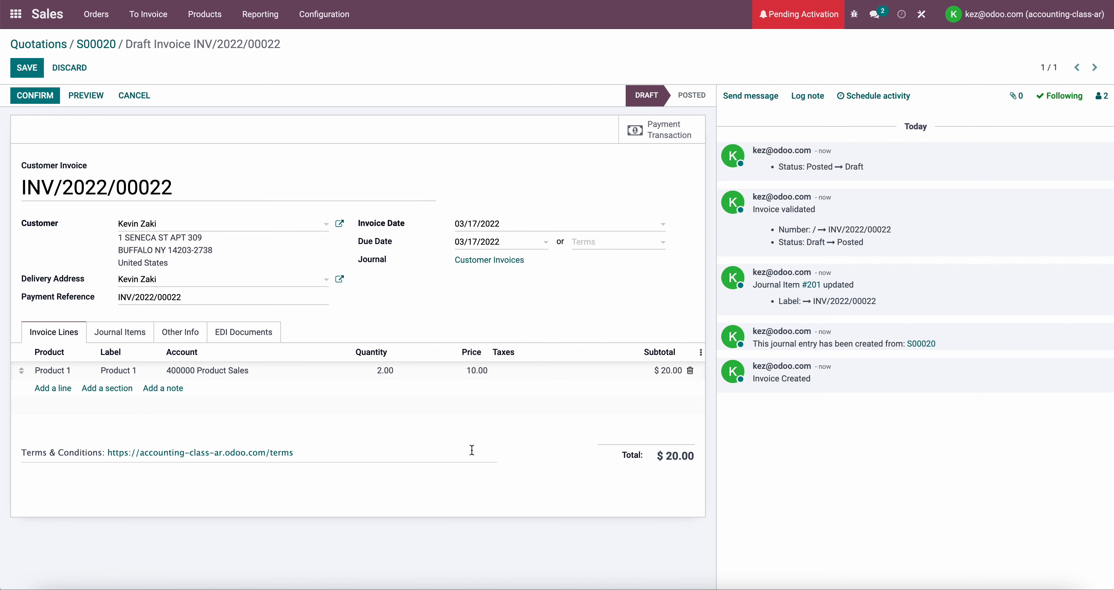
left_click(43, 96)
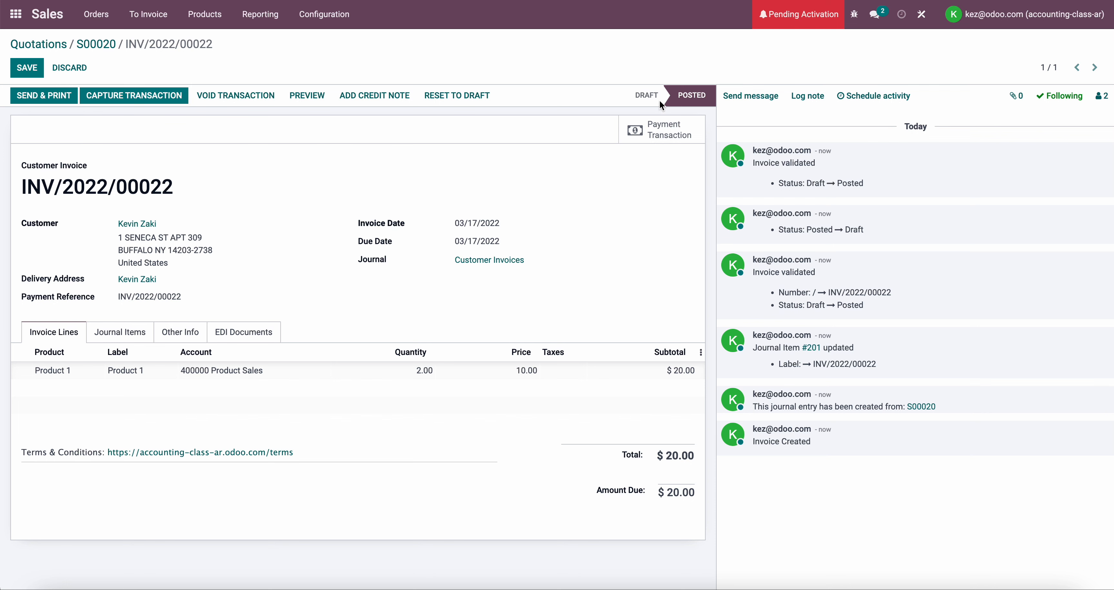
Capture the authorized transaction from the posted invoice and check the capture message in the invoice's log
left_click(171, 94)
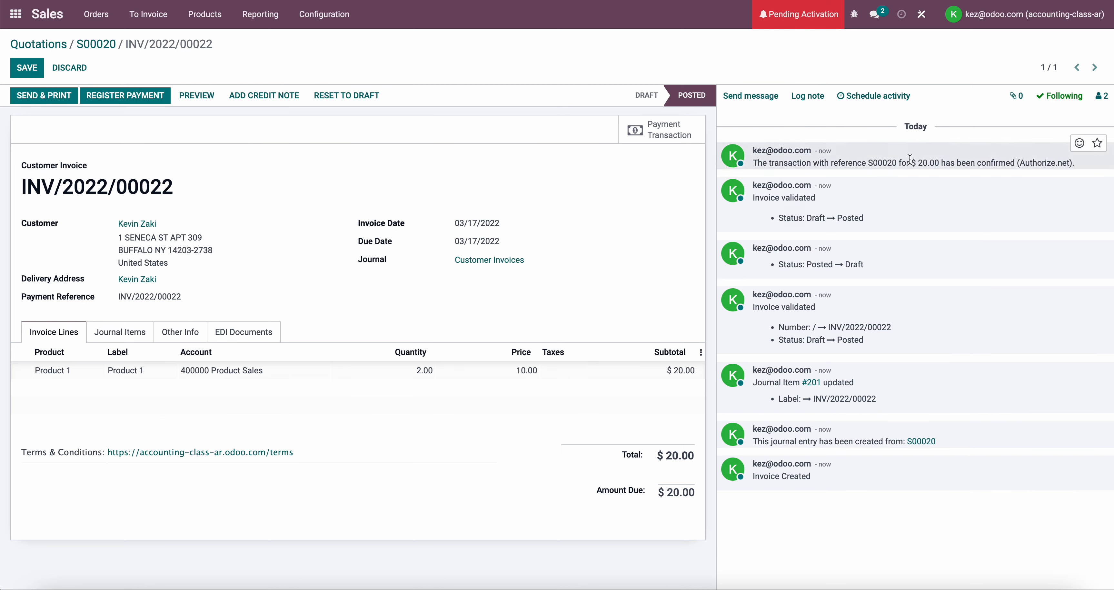
left_click_drag(878, 163, 942, 166)
left_click_drag(838, 160, 985, 165)
left_click(926, 167)
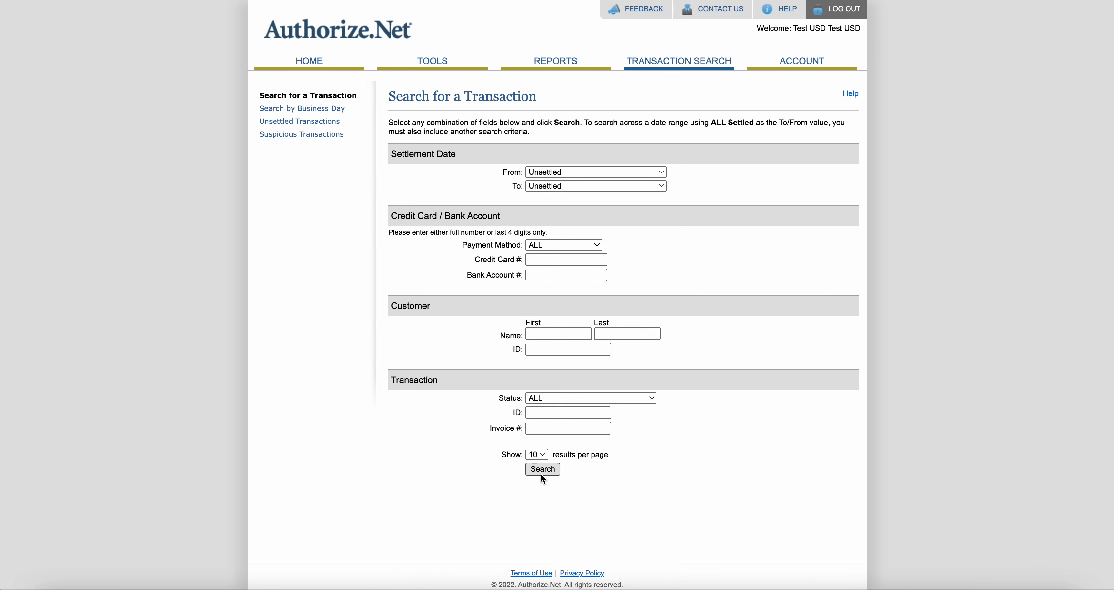
Switch to Authorize.Net's transaction search results and check the captured order's status and payment amount
left_click(542, 470)
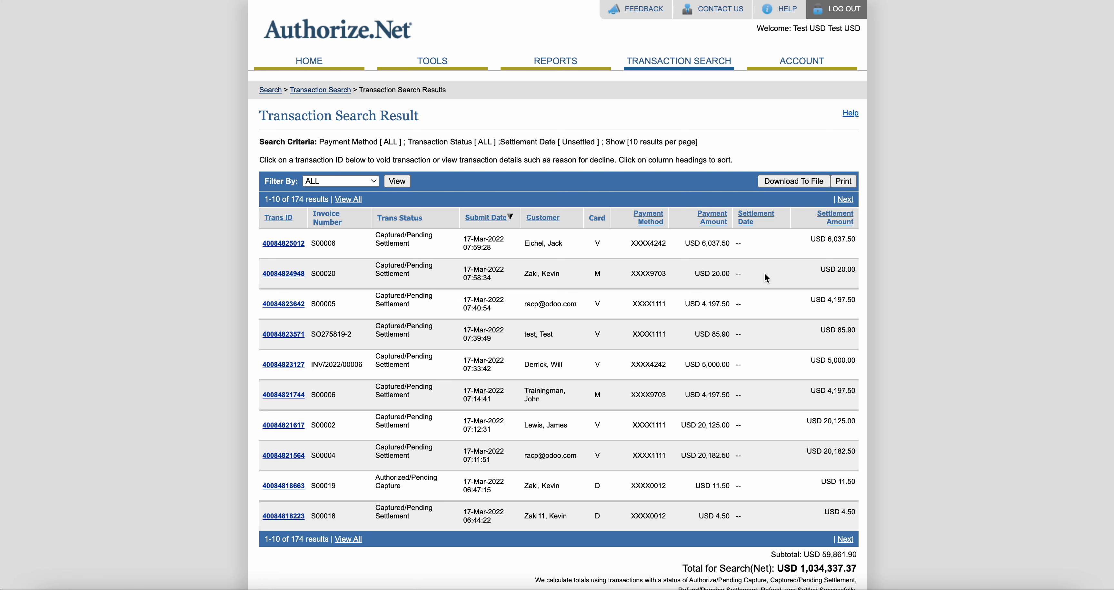
left_click_drag(748, 276, 375, 267)
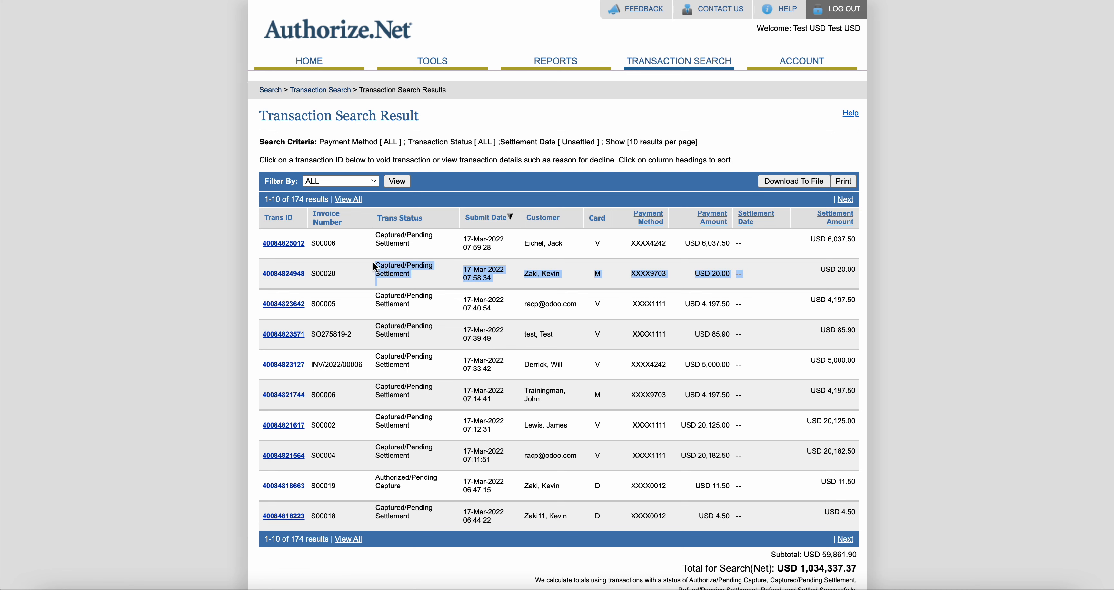
left_click(602, 284)
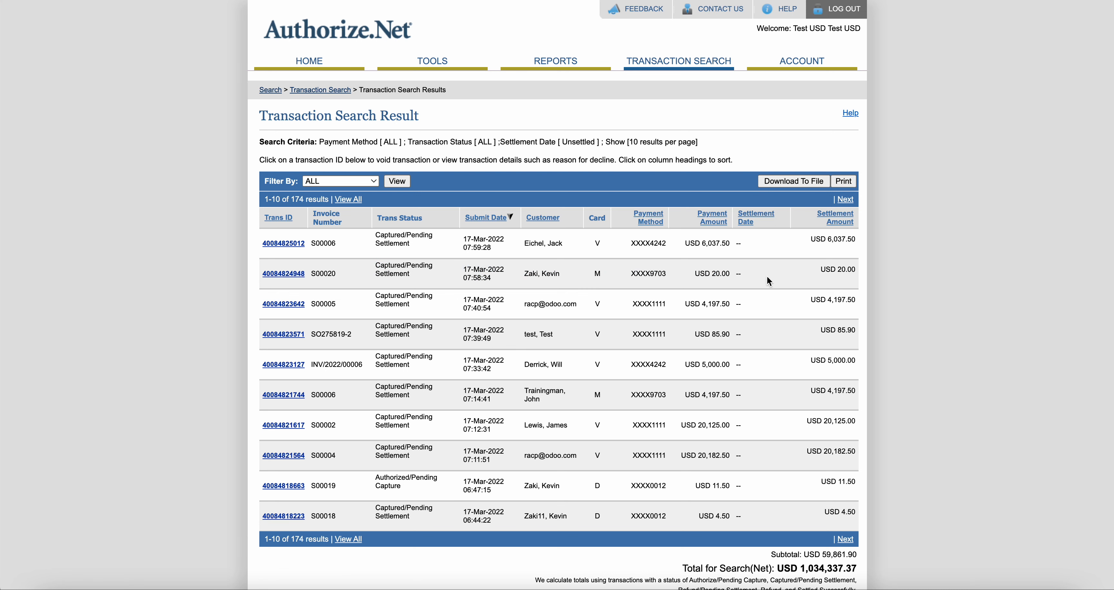
left_click_drag(767, 277, 601, 281)
left_click_drag(498, 276, 371, 275)
left_click(311, 267)
Open the captured order's transaction detail and review its settlement and authorization amounts
left_click(285, 273)
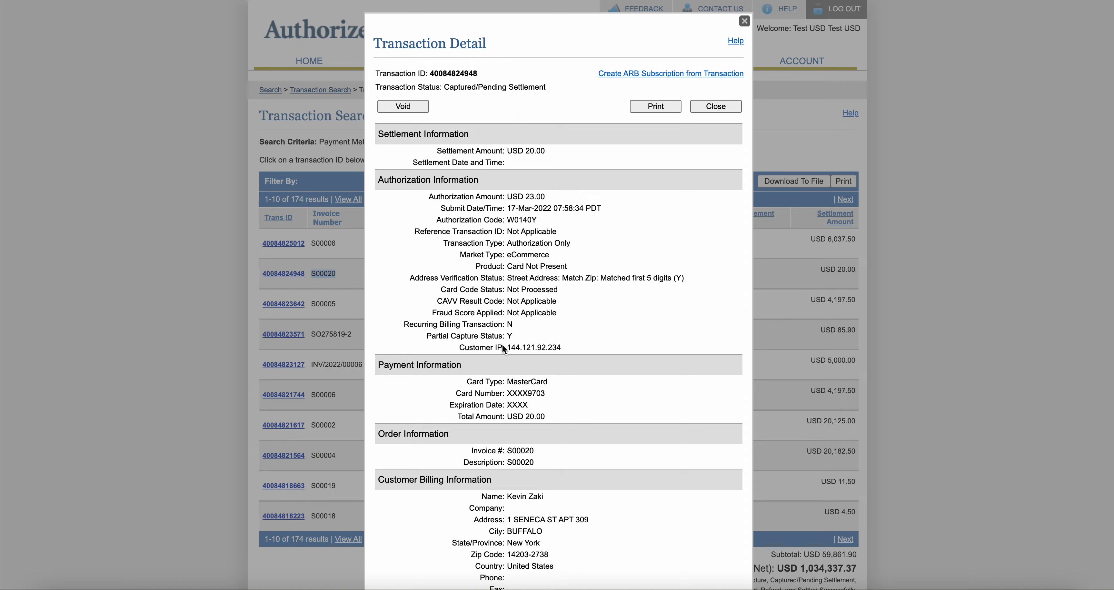
scroll(503, 345, "down", 1)
scroll(503, 345, "up", 1)
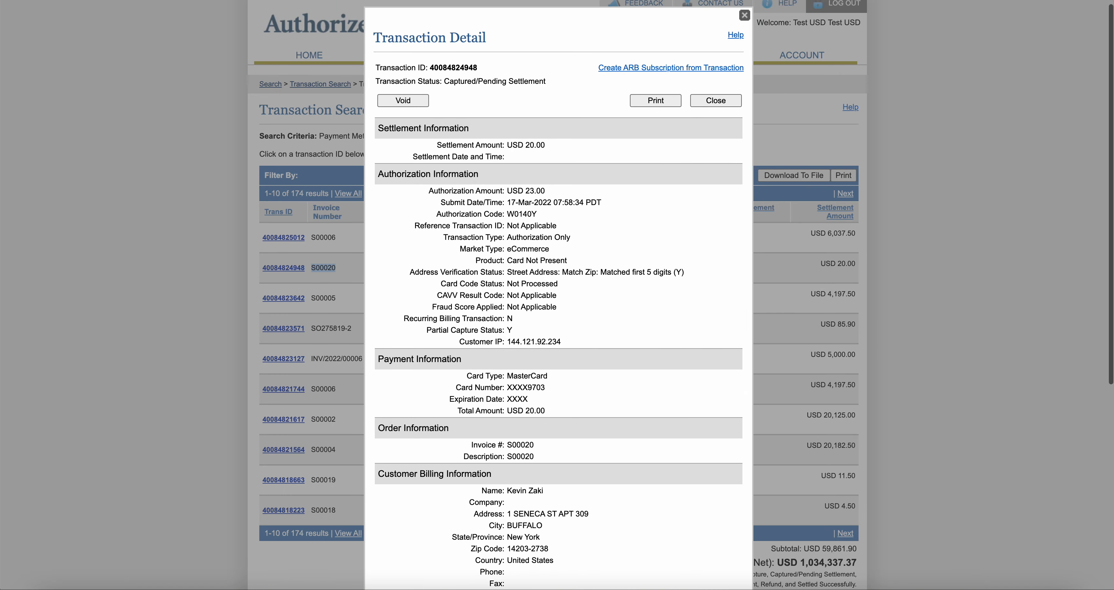